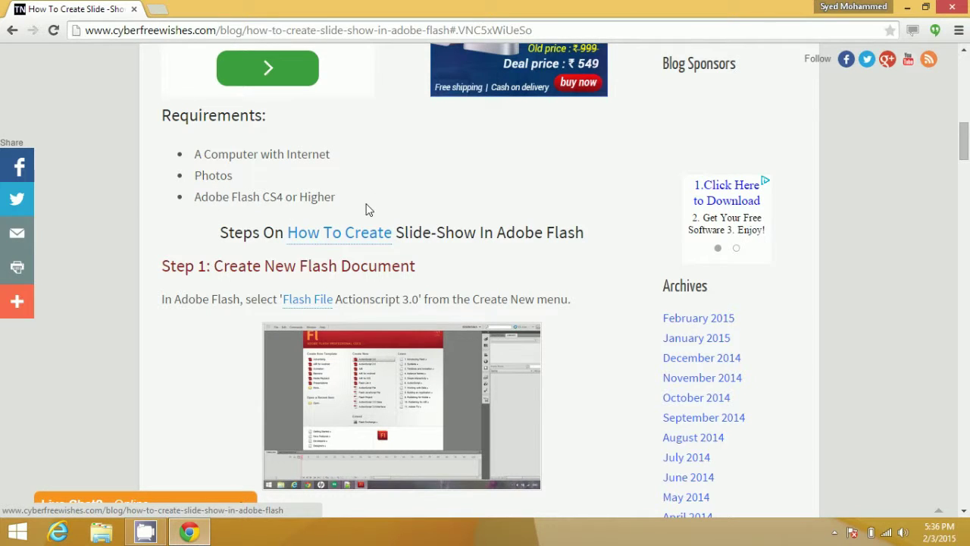
# - Scroll the slideshow tutorial down to Step 2, then minimise Chrome to show the desktop
pyautogui.scroll(-2, 468, 223)
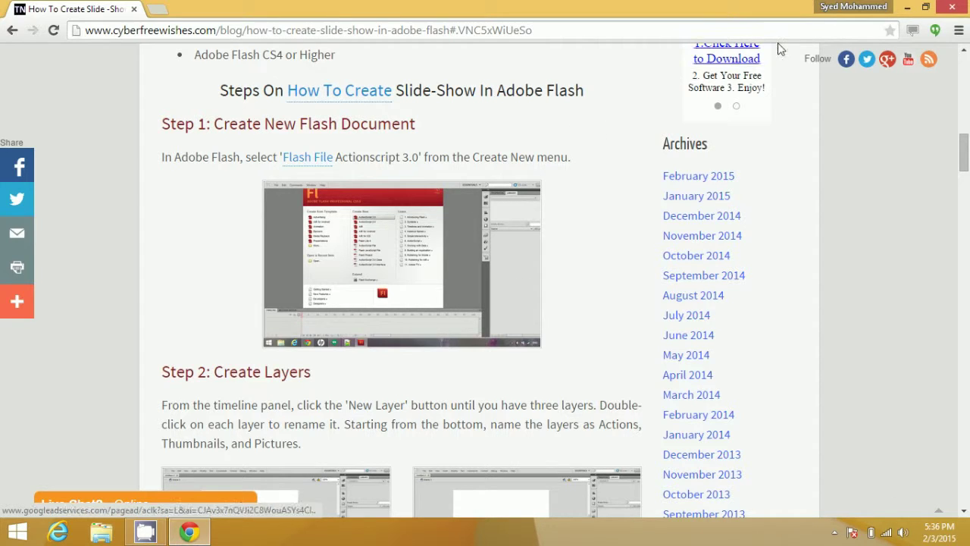
pyautogui.click(907, 7)
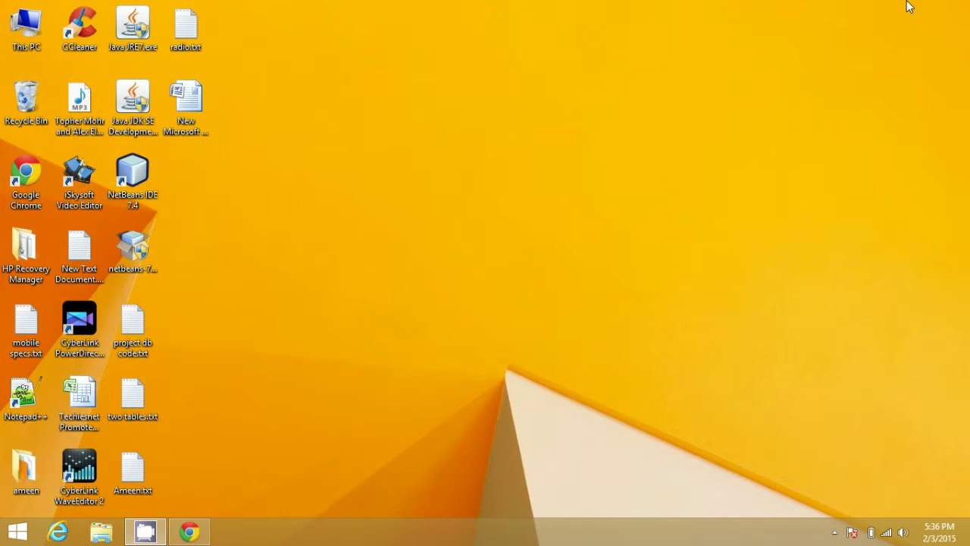
# - Launch Adobe Flash Professional CS5.5 from the Start screen and create a new ActionScript 3.0 document
pyautogui.press('super')
pyautogui.write('adobe Flash Professional CS5.5')
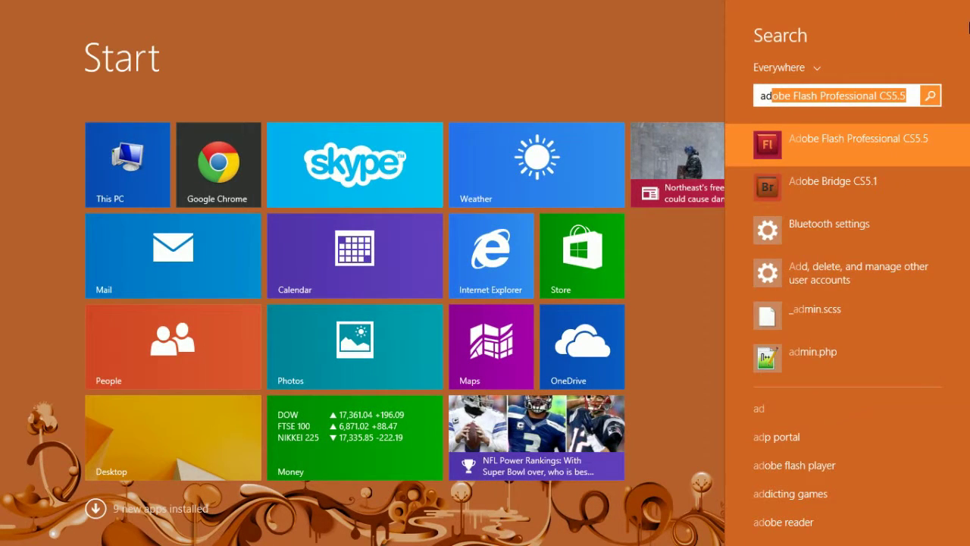
pyautogui.click(873, 140)
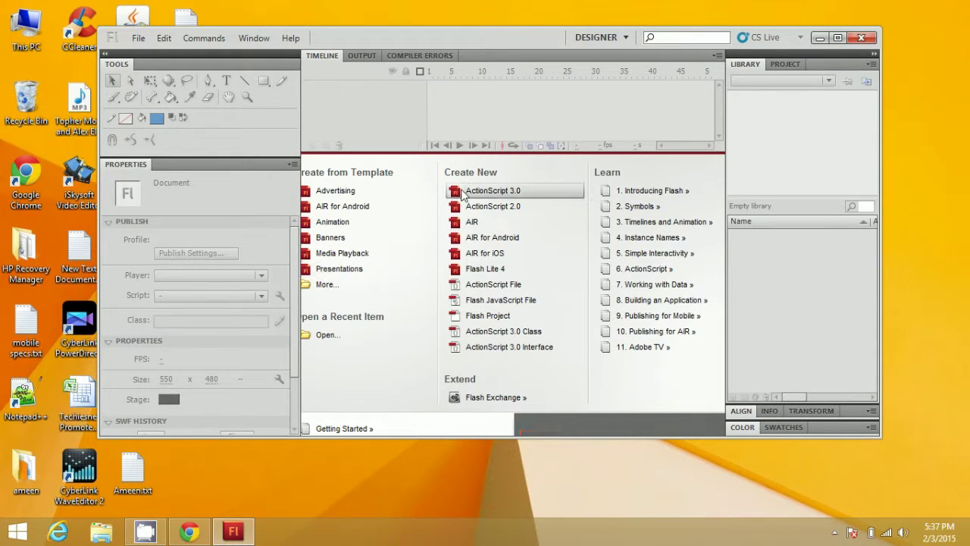
pyautogui.click(490, 194)
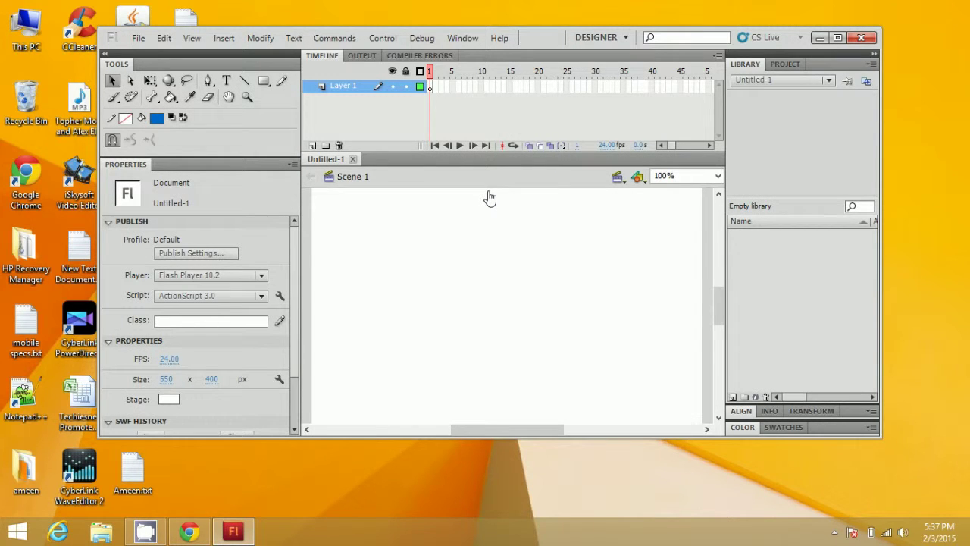
pyautogui.click(604, 38)
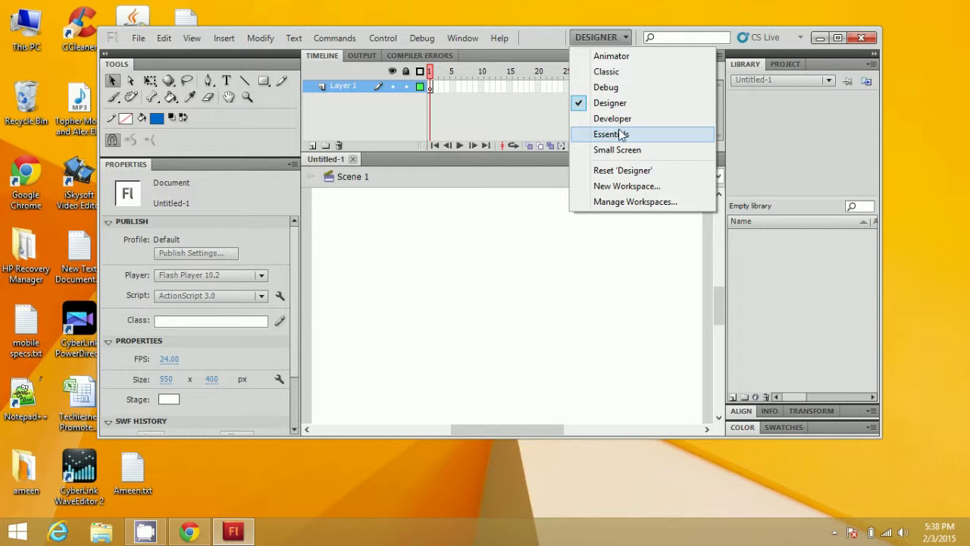
pyautogui.click(614, 103)
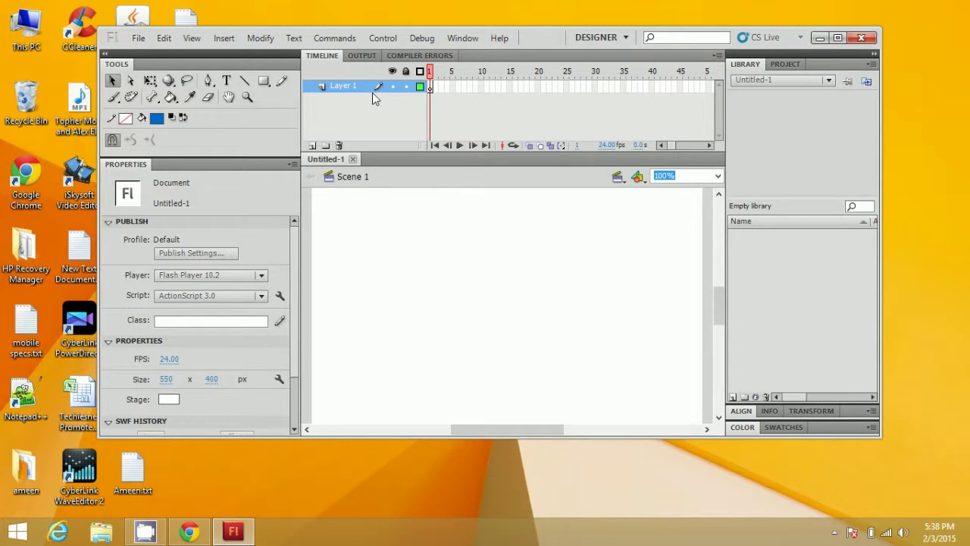
# - Add two layers and name the three Actions, Thumnails and Pictures from bottom to top
pyautogui.click(312, 146)
pyautogui.click(311, 146)
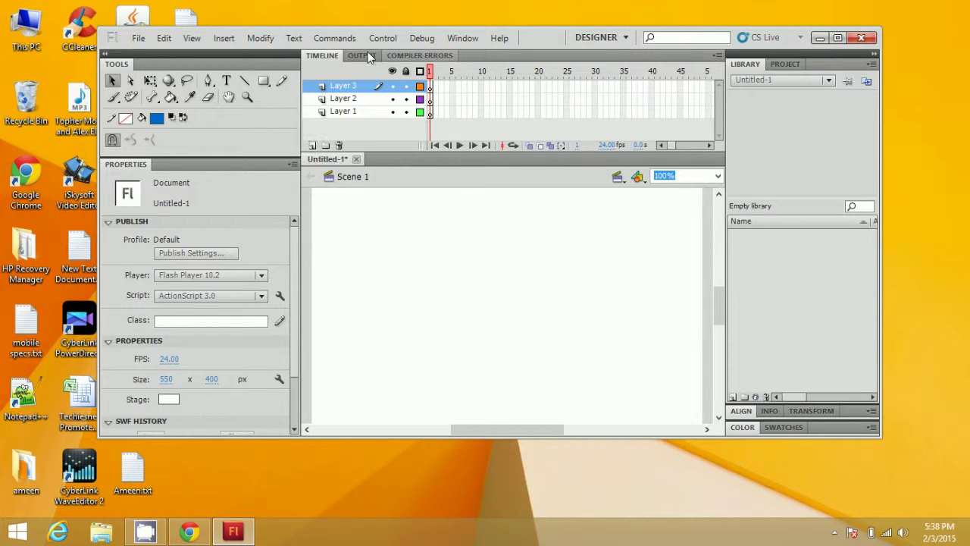
pyautogui.doubleClick(342, 111)
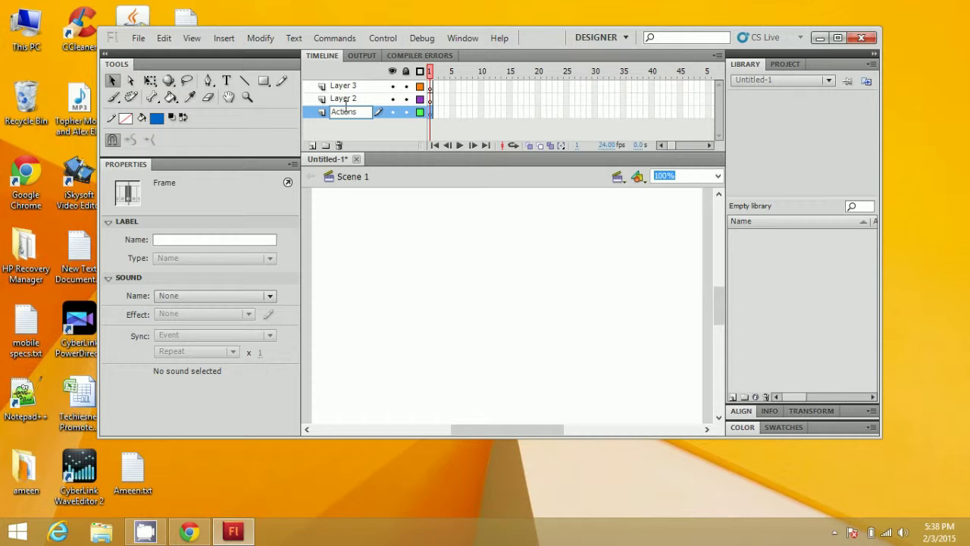
pyautogui.doubleClick(350, 100)
pyautogui.write('thumbnails')
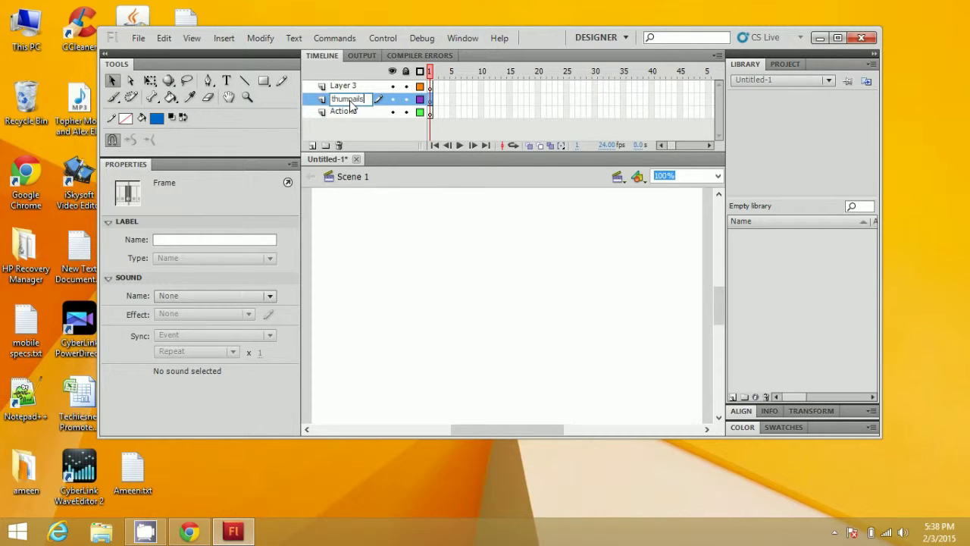
pyautogui.press('BackSpace')
pyautogui.write('T')
pyautogui.doubleClick(344, 87)
pyautogui.write('Pictures')
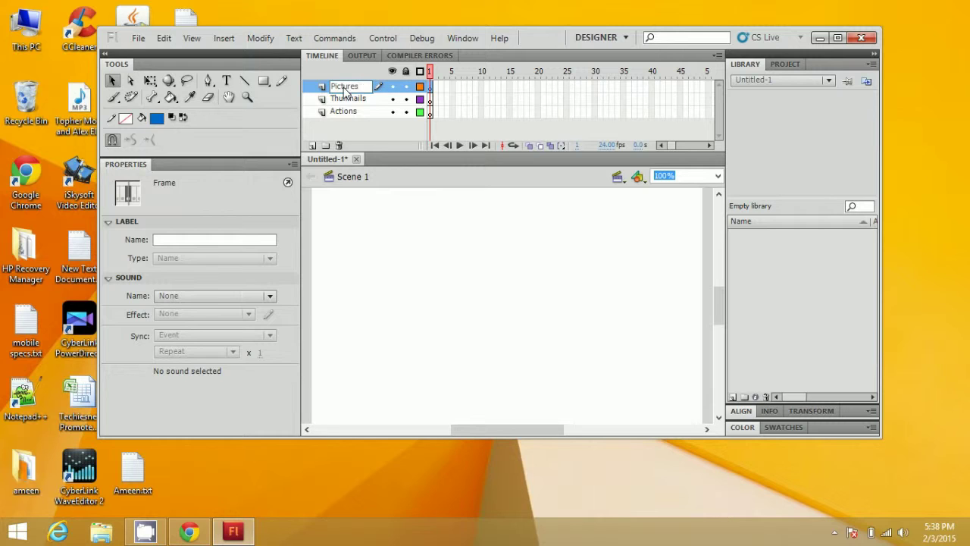
pyautogui.click(486, 217)
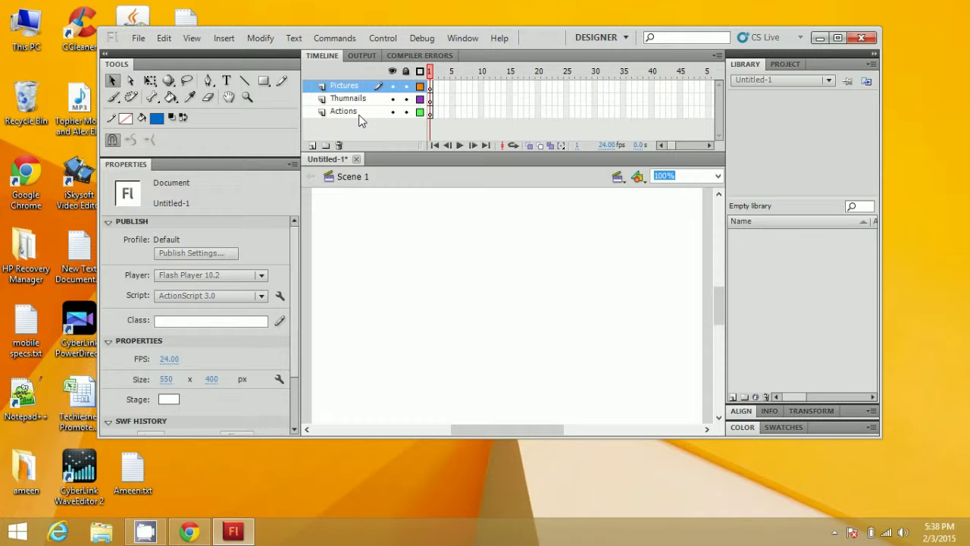
# - Import 2015-Nissan-Juke-4.jpg, Juke-engine-JPEG.jpg and juke-studio-062.jpg from Downloads into the library
pyautogui.click(139, 38)
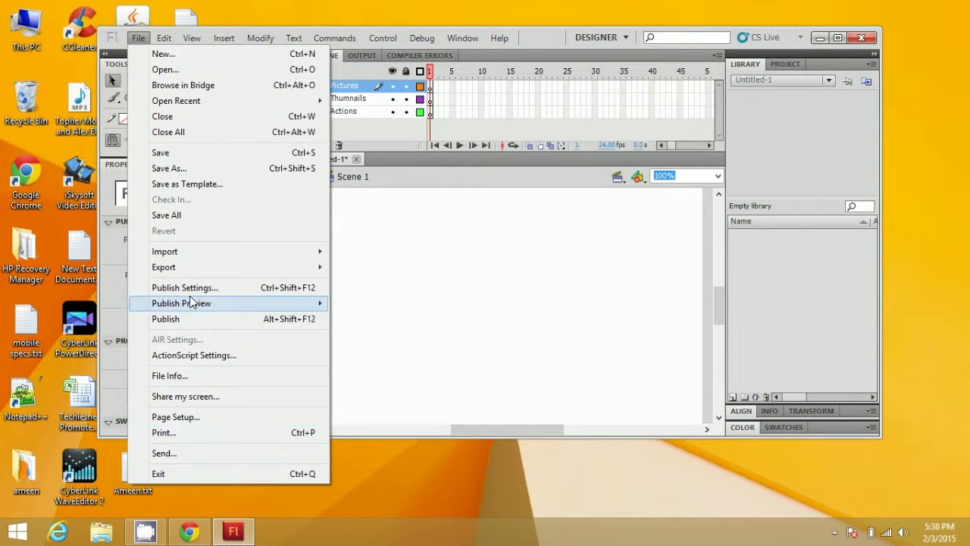
pyautogui.moveTo(188, 257)
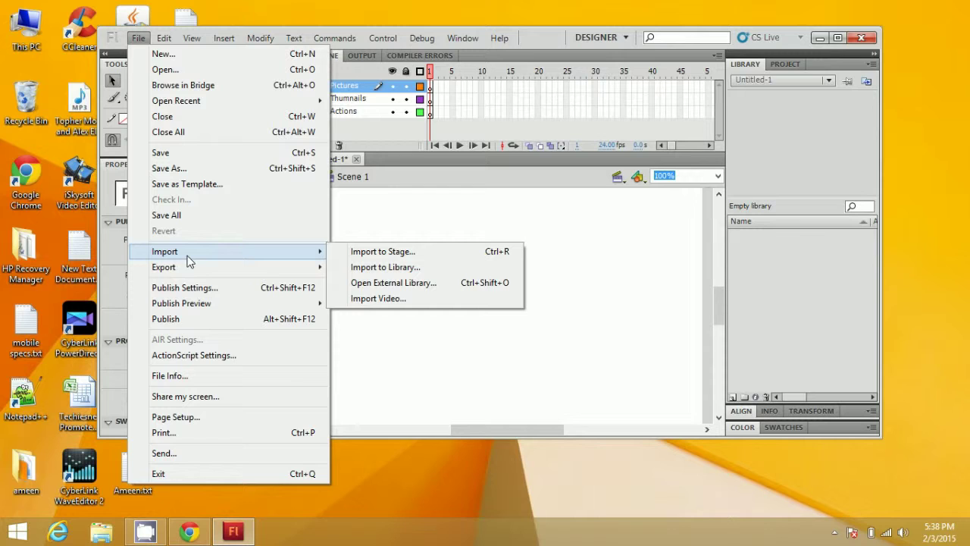
pyautogui.click(399, 268)
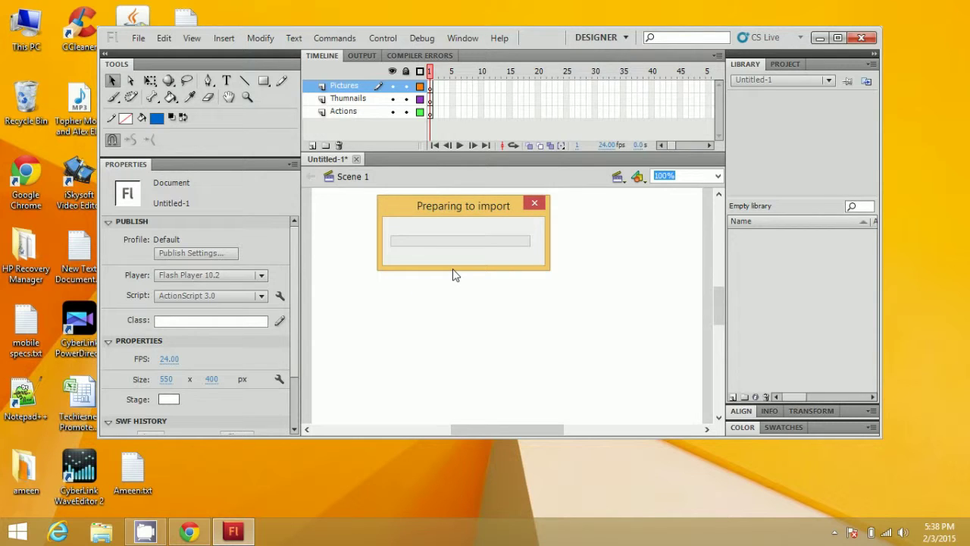
pyautogui.click(287, 253)
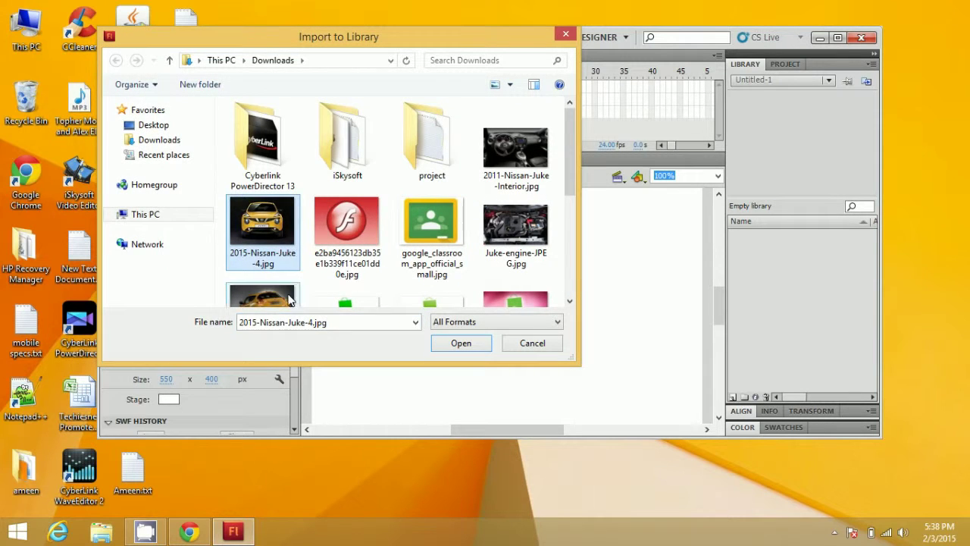
pyautogui.keyDown('ctrl'); pyautogui.click(265, 298); pyautogui.keyUp('ctrl')
pyautogui.keyDown('ctrl'); pyautogui.click(511, 178); pyautogui.keyUp('ctrl')
pyautogui.click(461, 344)
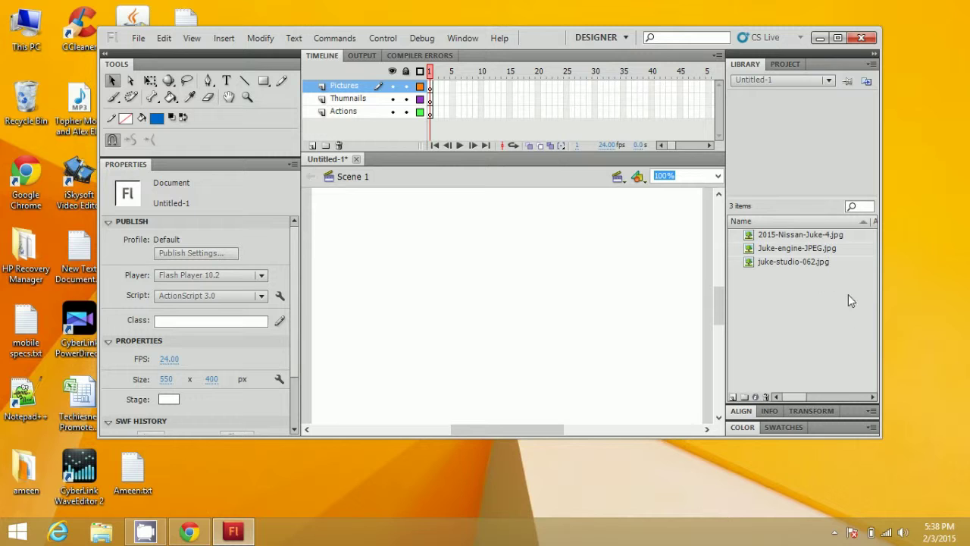
# - On the Thumnails layer, place 2015-Nissan-Juke-4.jpg and resize it to 100 by 100
pyautogui.click(353, 99)
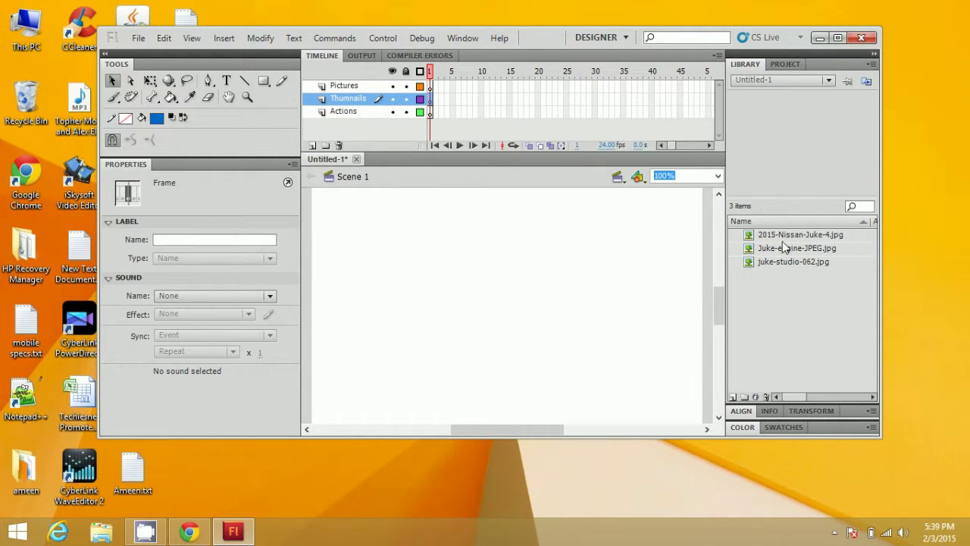
pyautogui.moveTo(785, 234); pyautogui.dragTo(388, 279)
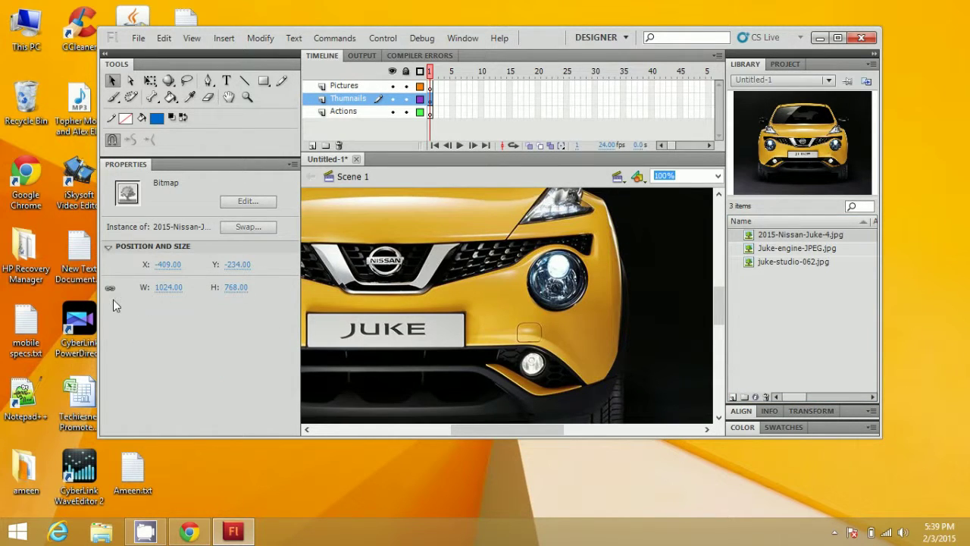
pyautogui.click(160, 289)
pyautogui.press('BackSpace')
pyautogui.write('100')
pyautogui.click(241, 288)
pyautogui.write('1')
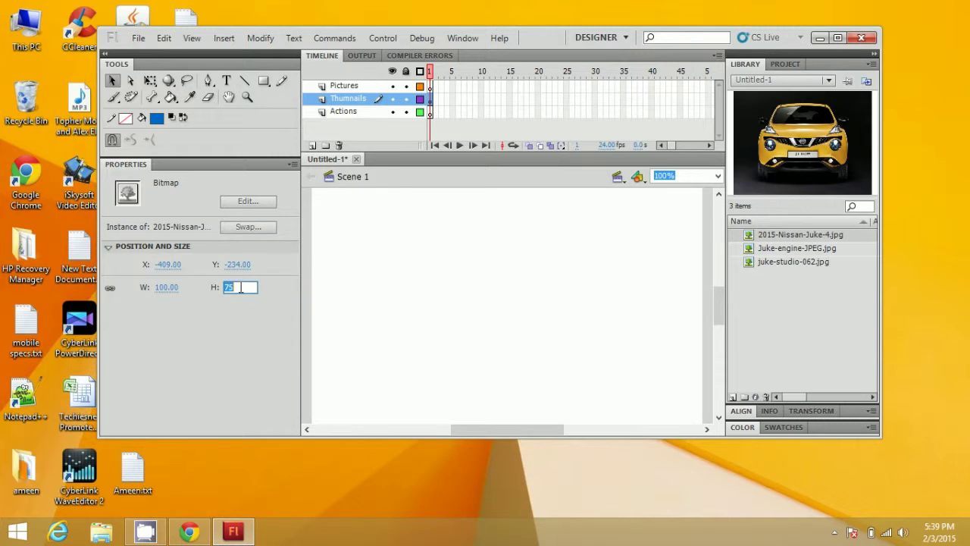
pyautogui.write('00')
pyautogui.press('Return')
# - Place Juke-engine-JPEG.jpg on the stage and resize it to 100 by 100
pyautogui.click(781, 248)
pyautogui.moveTo(780, 249); pyautogui.dragTo(496, 241)
pyautogui.click(166, 288)
pyautogui.write('100')
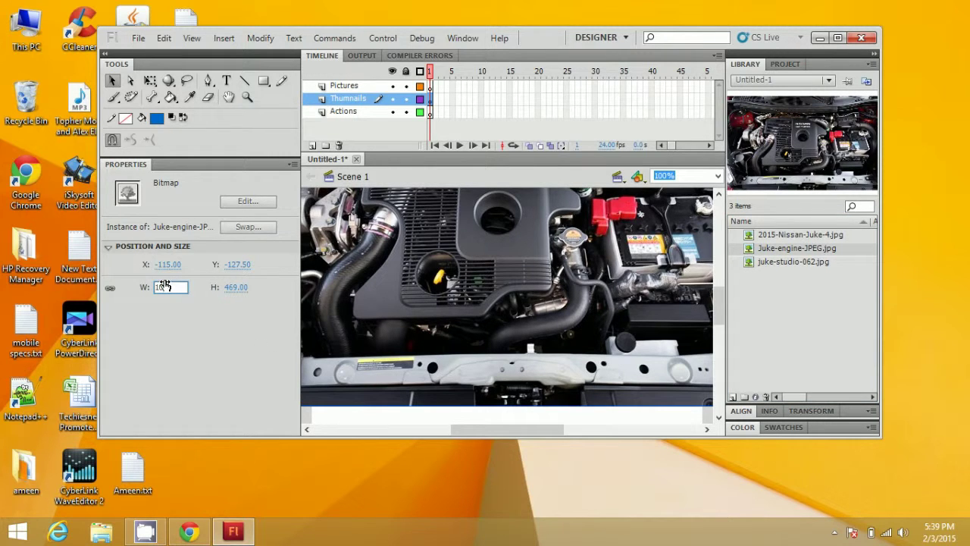
pyautogui.click(236, 288)
pyautogui.write('100')
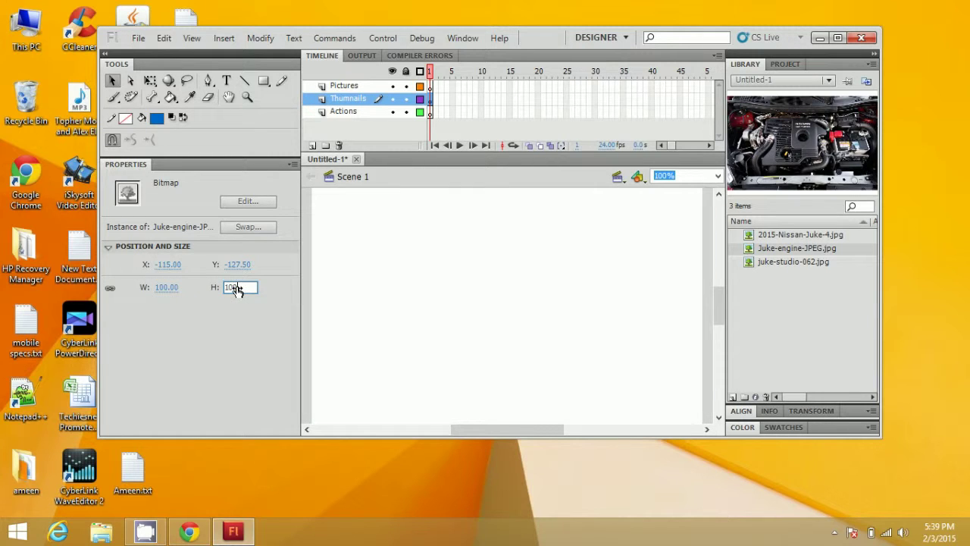
pyautogui.press('Return')
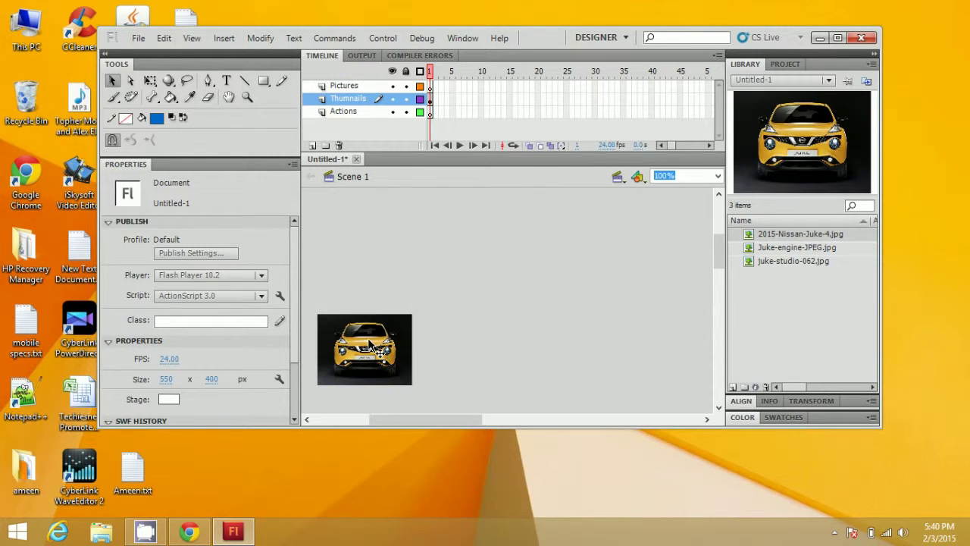
# - Line up the engine, rear-view and front-view thumbnails side by side along the stage bottom
pyautogui.moveTo(382, 351); pyautogui.dragTo(654, 423)
pyautogui.moveTo(713, 258); pyautogui.dragTo(733, 298)
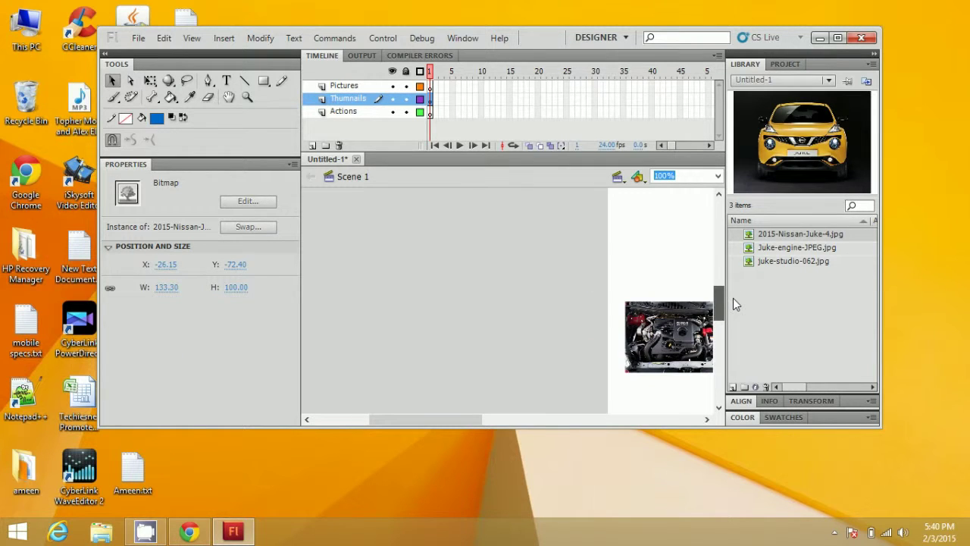
pyautogui.moveTo(469, 421); pyautogui.dragTo(578, 423)
pyautogui.scroll(2, 454, 319)
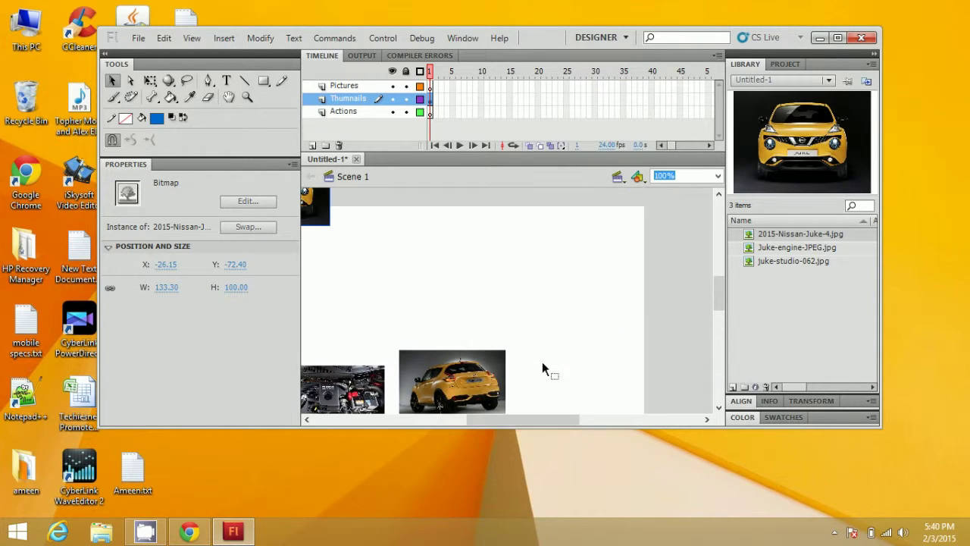
pyautogui.moveTo(322, 220); pyautogui.dragTo(615, 417)
pyautogui.scroll(-2, 615, 344)
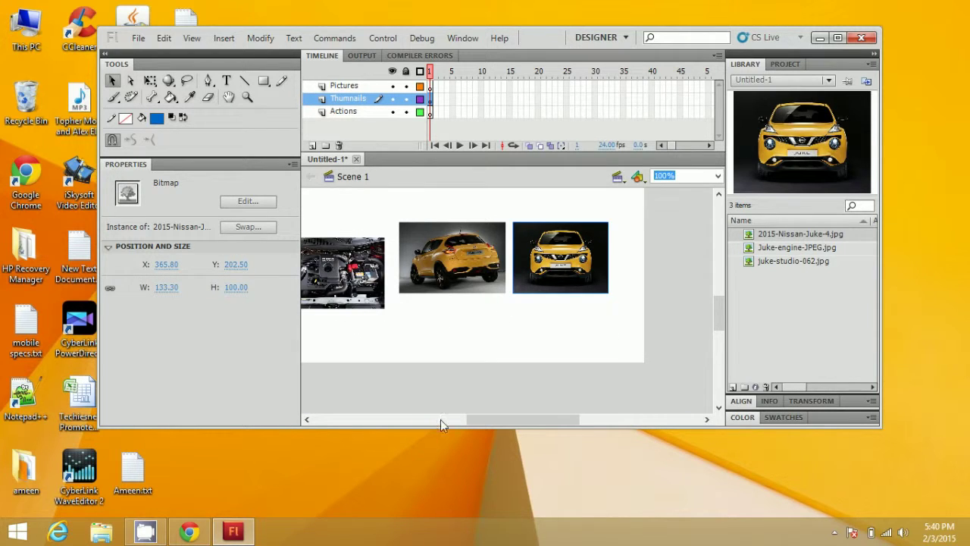
pyautogui.moveTo(480, 419); pyautogui.dragTo(463, 423)
pyautogui.moveTo(372, 267); pyautogui.dragTo(383, 323)
pyautogui.moveTo(486, 257); pyautogui.dragTo(485, 322)
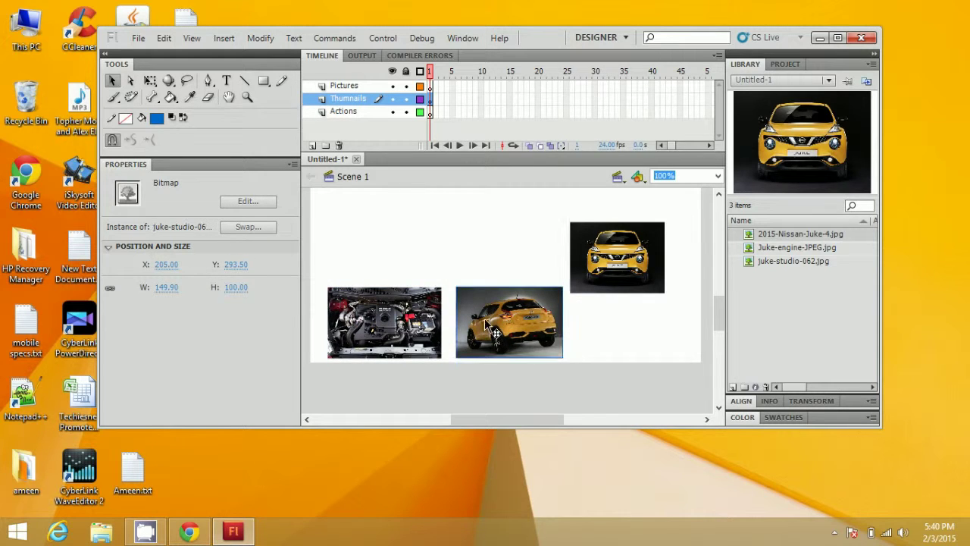
pyautogui.moveTo(602, 268); pyautogui.dragTo(607, 326)
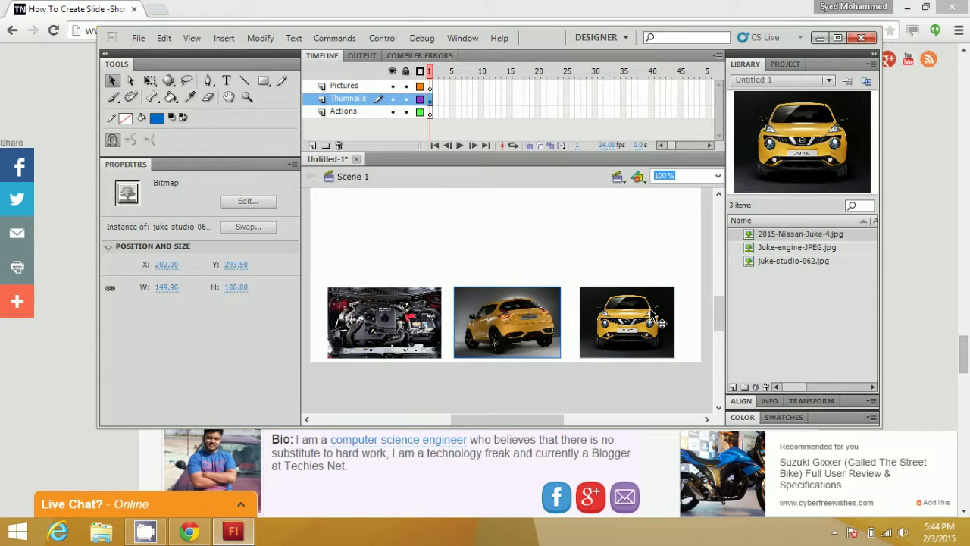
# - Convert the engine thumbnail to button symbol btn1 with instance name button1
pyautogui.rightClick(382, 326)
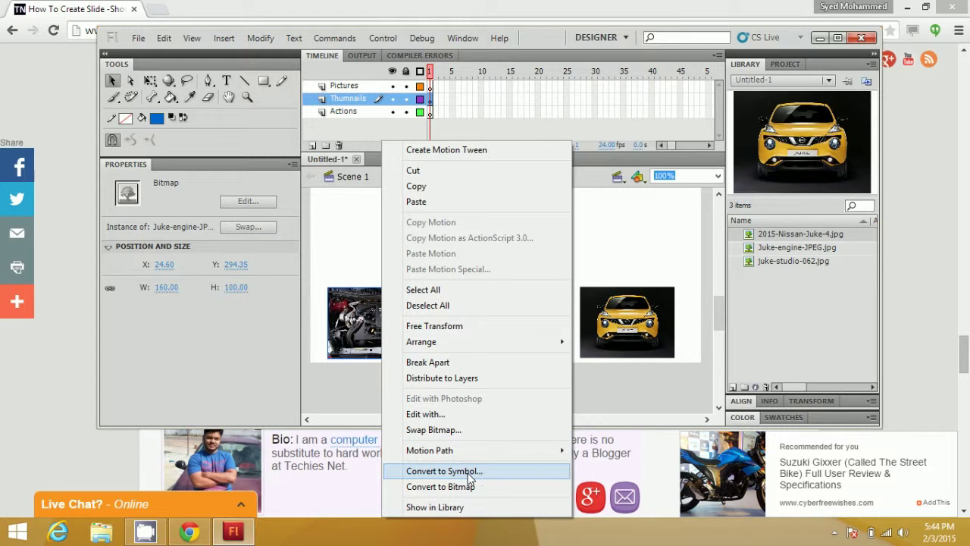
pyautogui.click(443, 476)
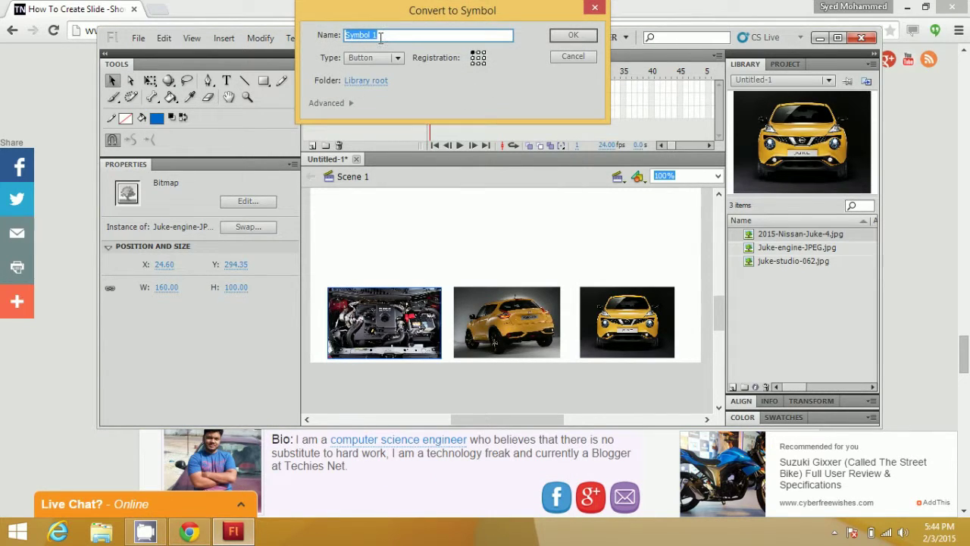
pyautogui.write('btn1')
pyautogui.click(376, 56)
pyautogui.click(376, 57)
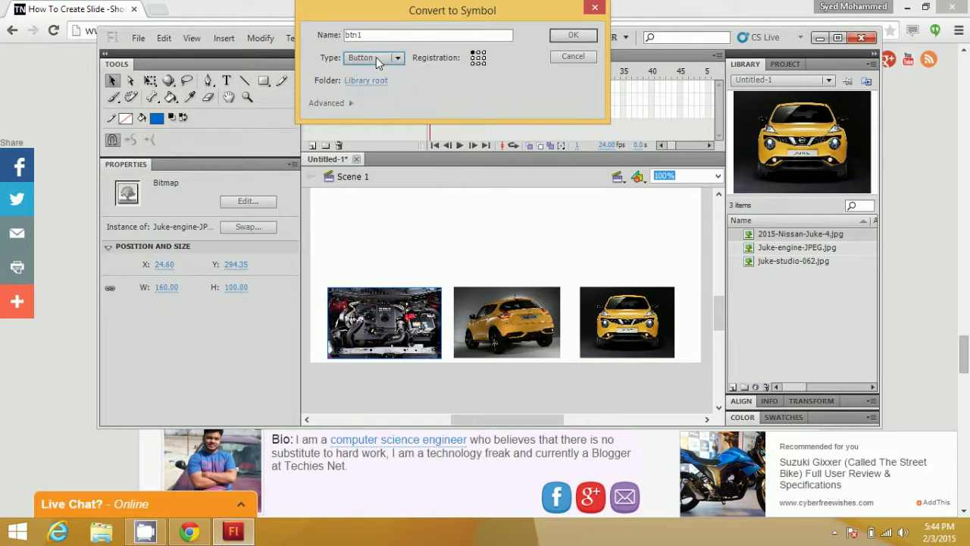
pyautogui.click(573, 35)
pyautogui.click(206, 184)
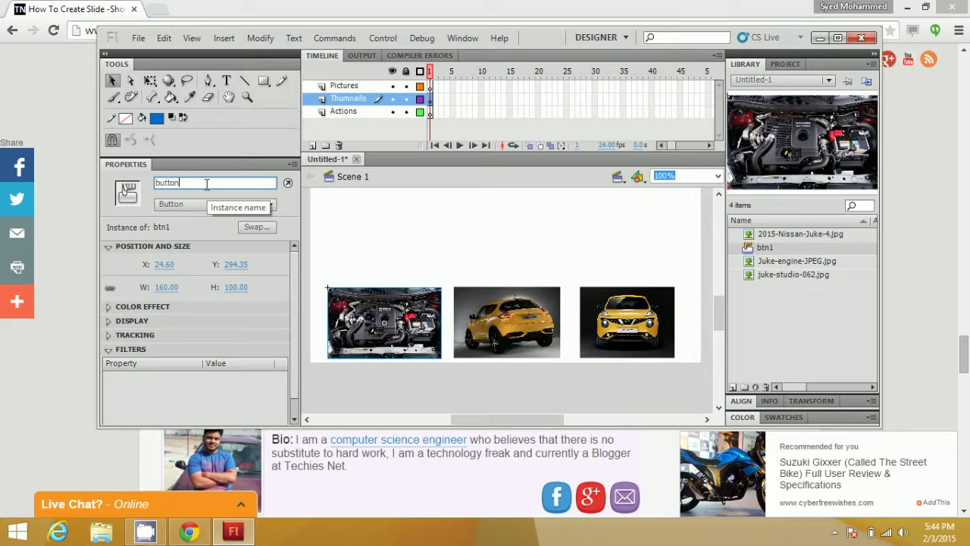
pyautogui.write('button1')
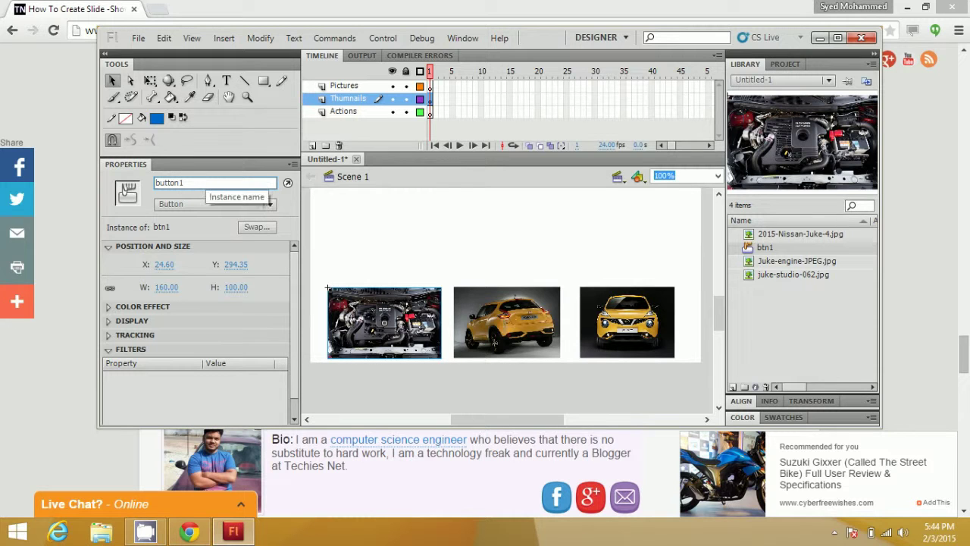
# - Convert the rear-view thumbnail to button symbol btn2 and give its instance a name
pyautogui.rightClick(504, 332)
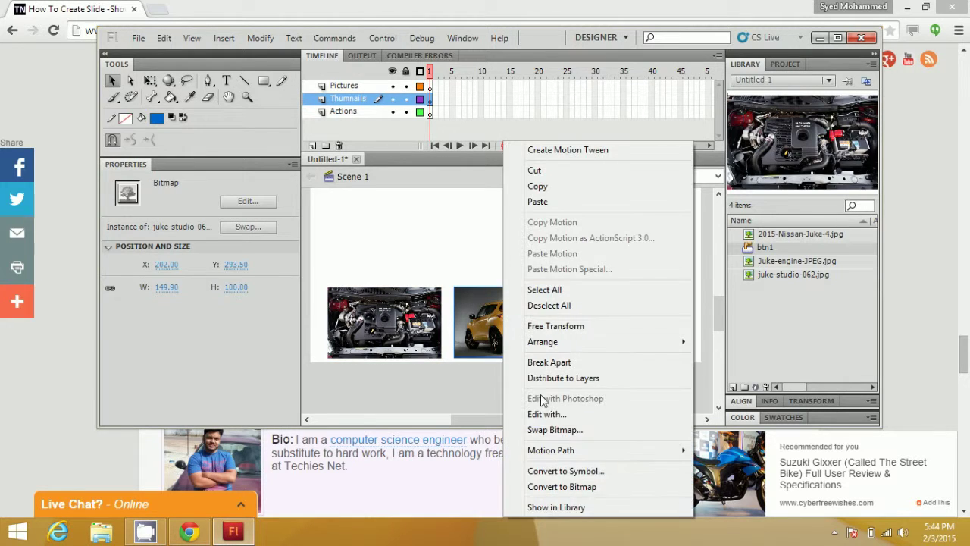
pyautogui.click(568, 471)
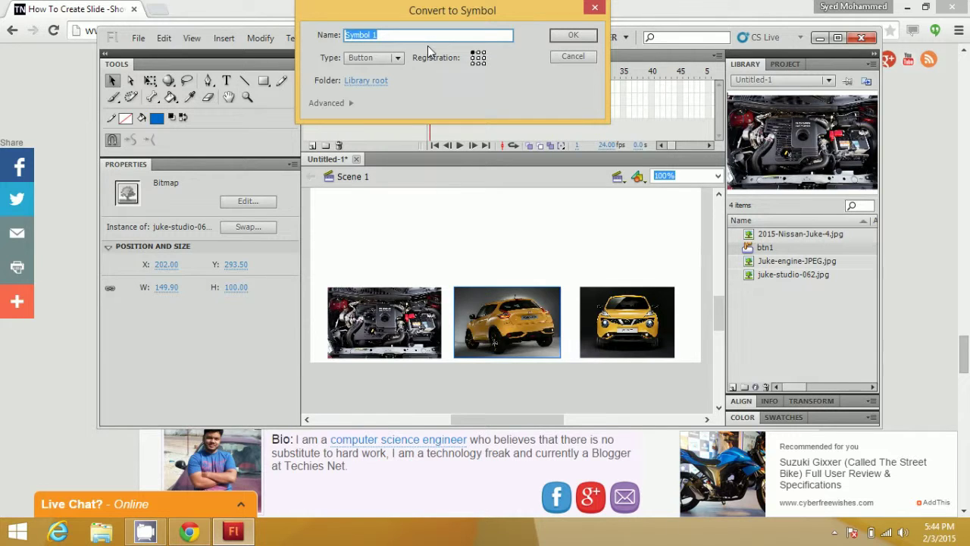
pyautogui.write('btn2')
pyautogui.click(573, 36)
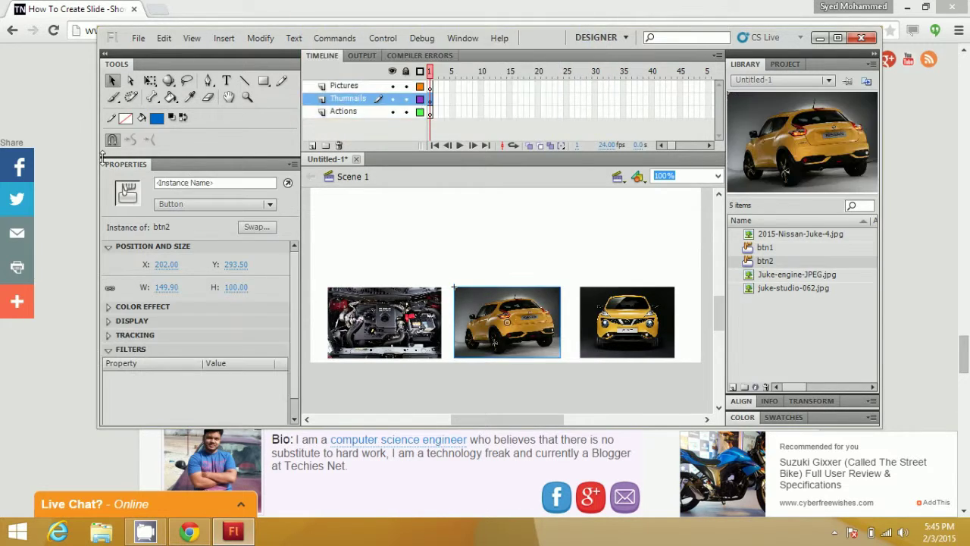
pyautogui.click(177, 183)
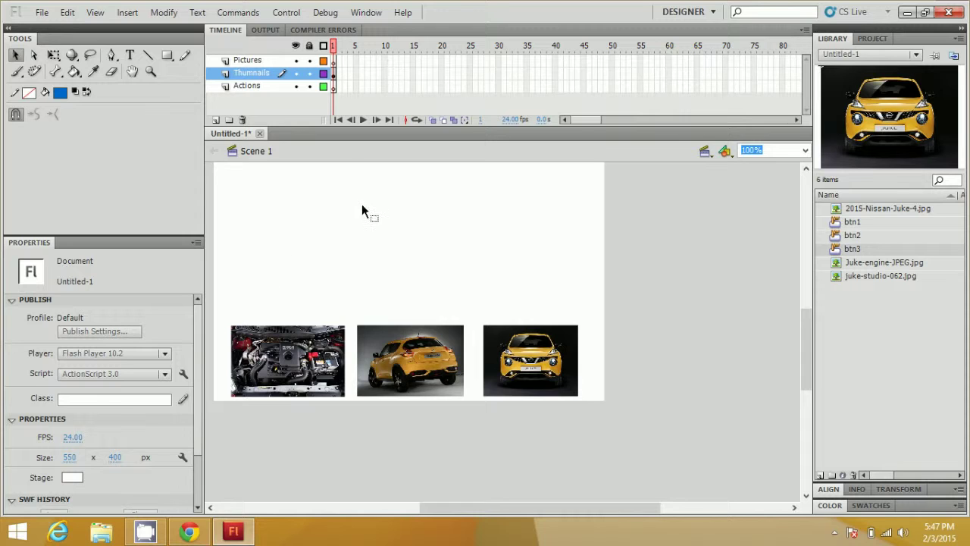
pyautogui.click(334, 60)
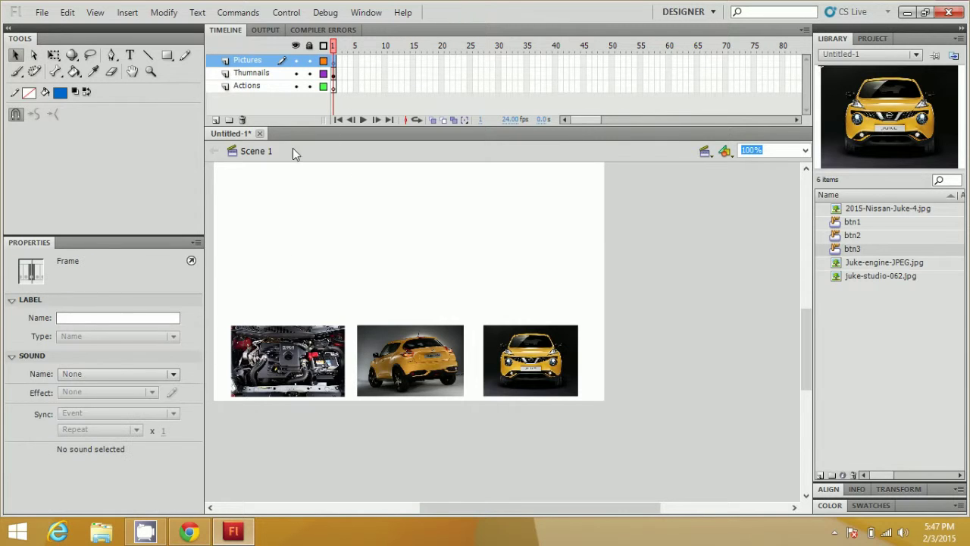
# - Label Pictures frame 1 'pic1', extend Thumnails to frame 2, and add a blank keyframe at Pictures frame 2
pyautogui.click(110, 318)
pyautogui.write('pic1')
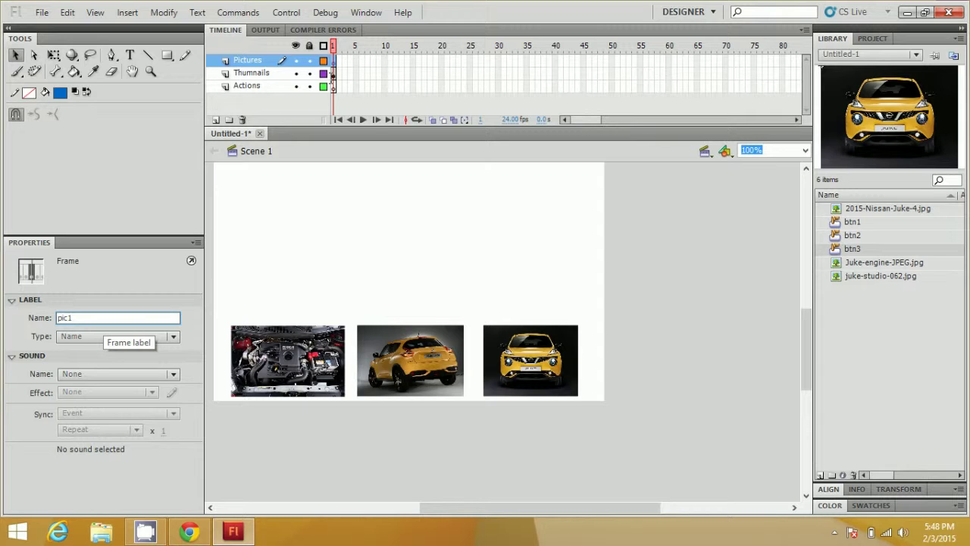
pyautogui.rightClick(338, 73)
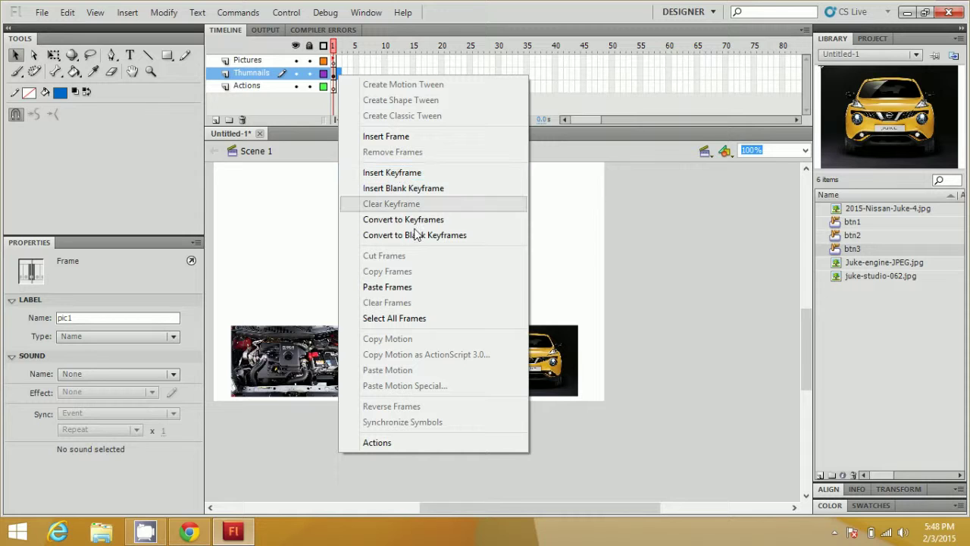
pyautogui.click(408, 137)
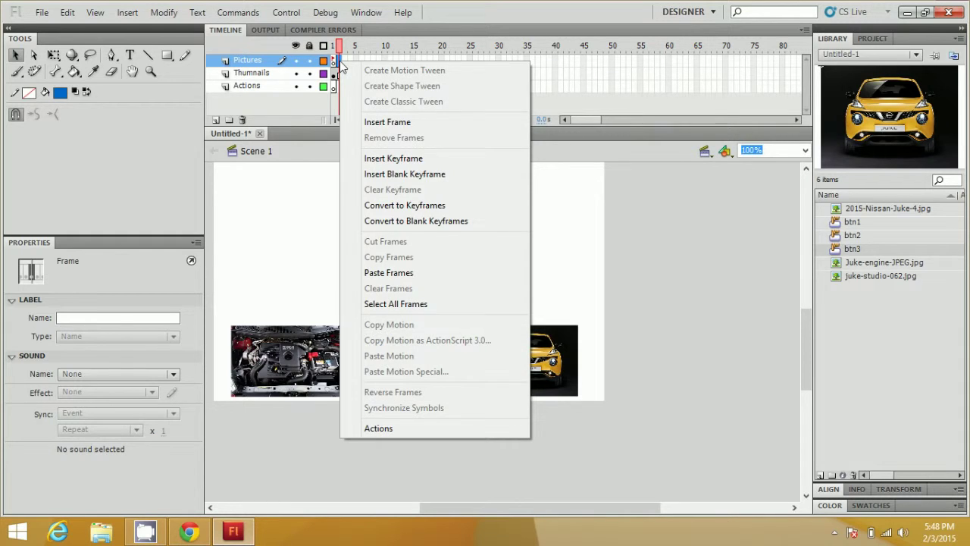
pyautogui.click(431, 173)
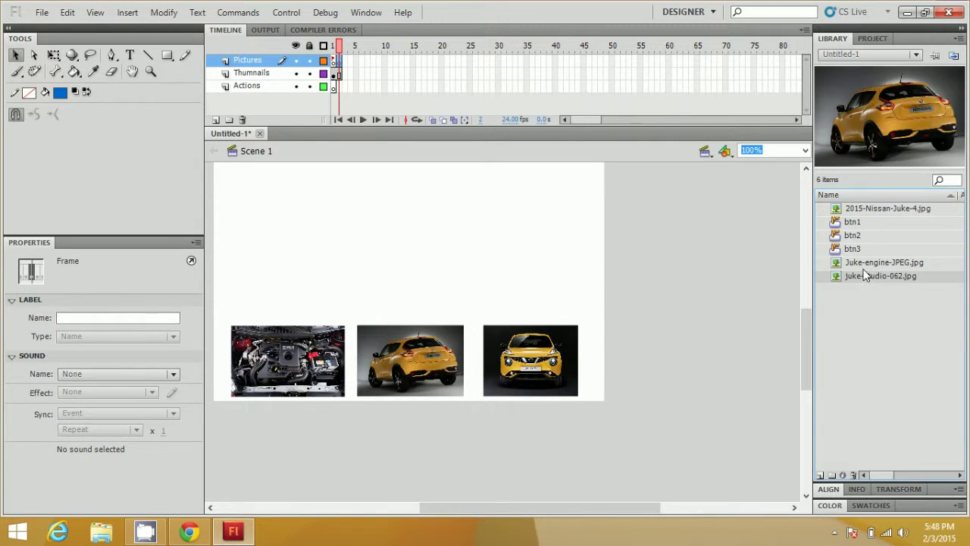
# - Place the engine photo on the Pictures keyframe at width 300, centred at the top of the stage
pyautogui.click(865, 267)
pyautogui.moveTo(868, 266); pyautogui.dragTo(403, 256)
pyautogui.click(70, 365)
pyautogui.write('300')
pyautogui.press('Return')
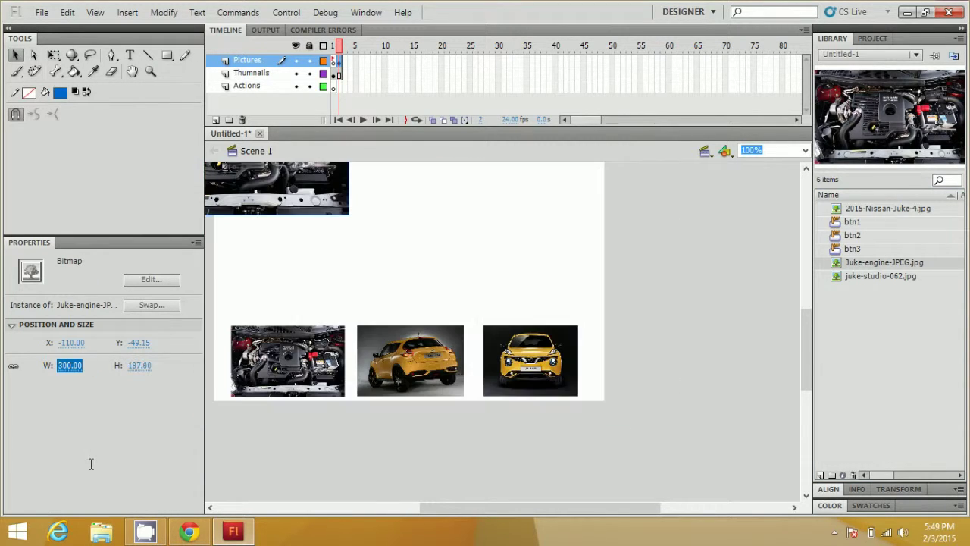
pyautogui.moveTo(330, 191); pyautogui.dragTo(501, 281)
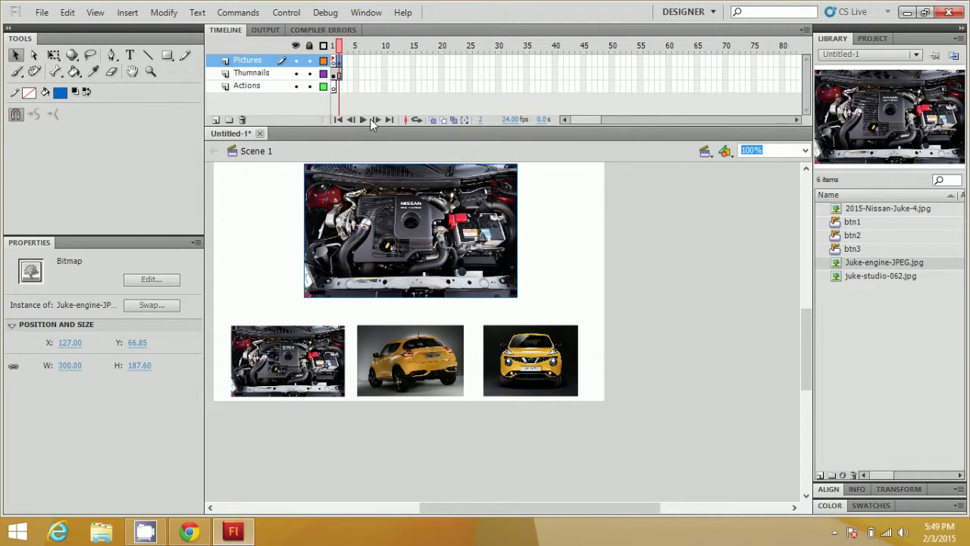
# - Extend Thumnails to frame 3 and add a Pictures keyframe holding the studio photo at width 300
pyautogui.rightClick(342, 76)
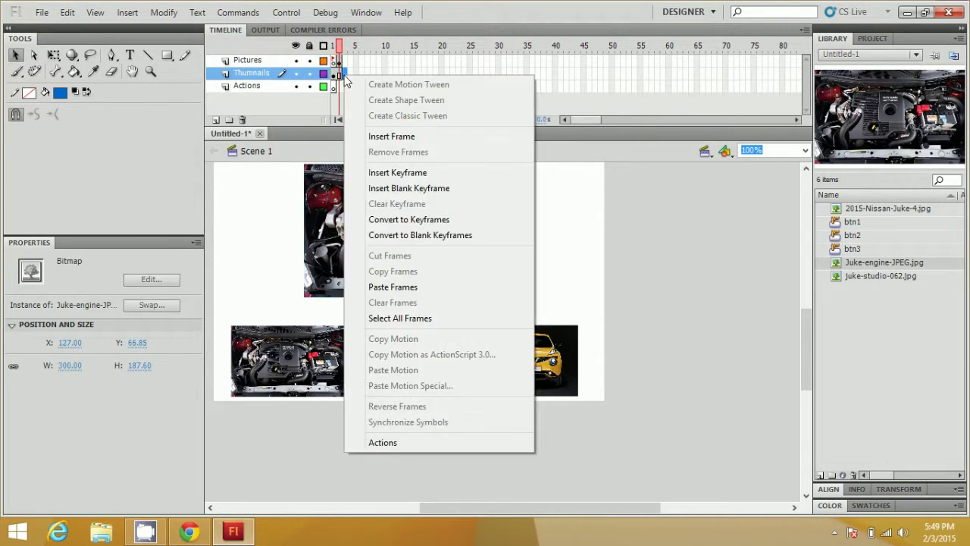
pyautogui.click(417, 141)
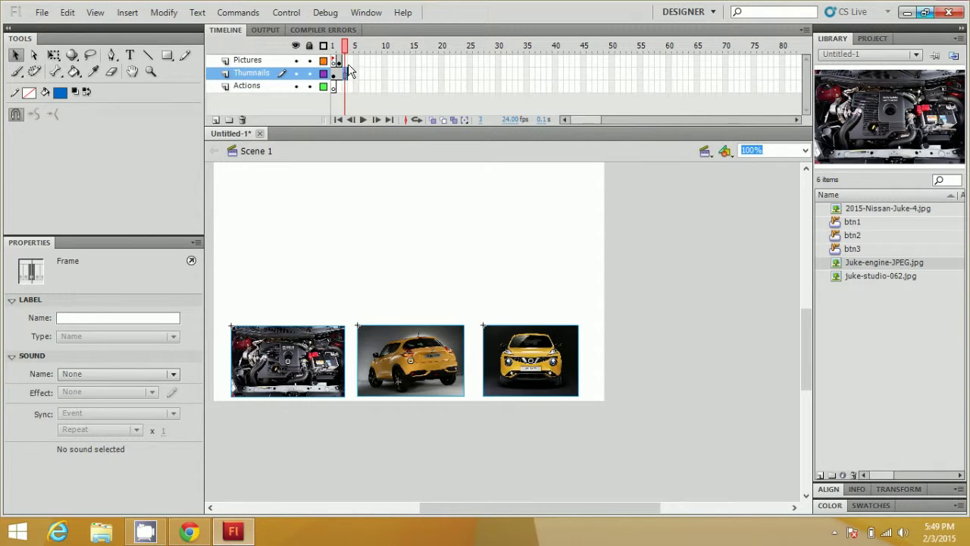
pyautogui.rightClick(345, 60)
pyautogui.click(425, 162)
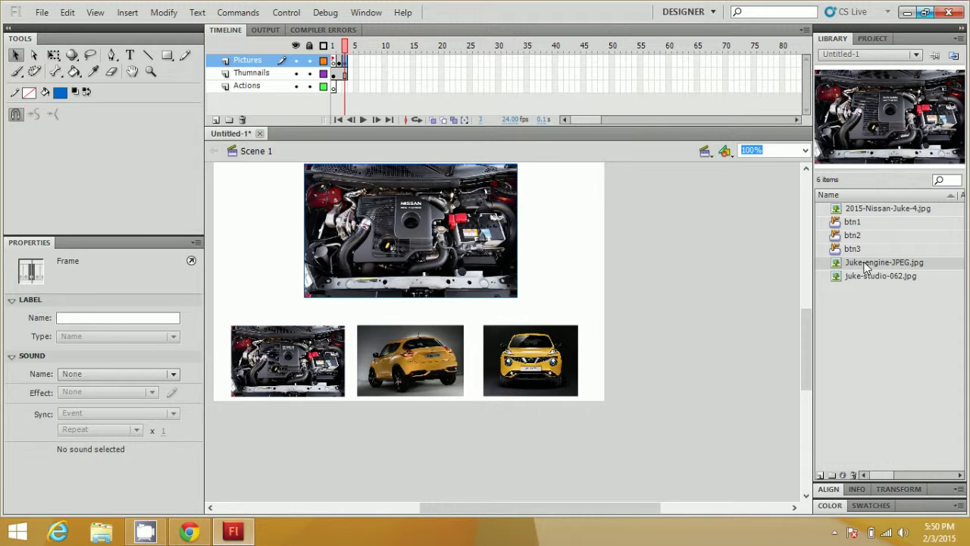
pyautogui.moveTo(866, 278); pyautogui.dragTo(479, 262)
pyautogui.click(64, 365)
pyautogui.write('300')
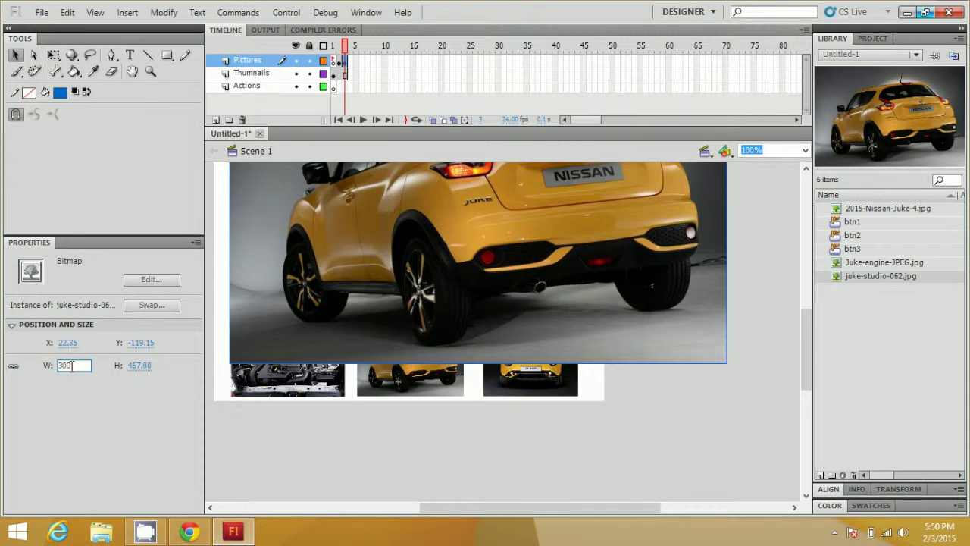
pyautogui.press('Return')
pyautogui.moveTo(378, 179); pyautogui.dragTo(447, 304)
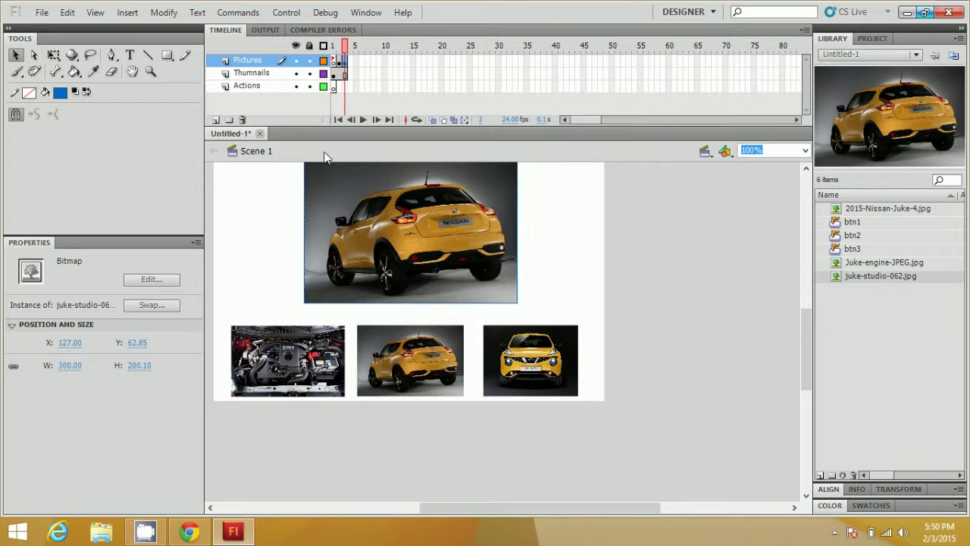
# - Add another frame and blank Pictures keyframe with 2015-Nissan-Juke-4.jpg at width 300, centred on top
pyautogui.rightClick(351, 72)
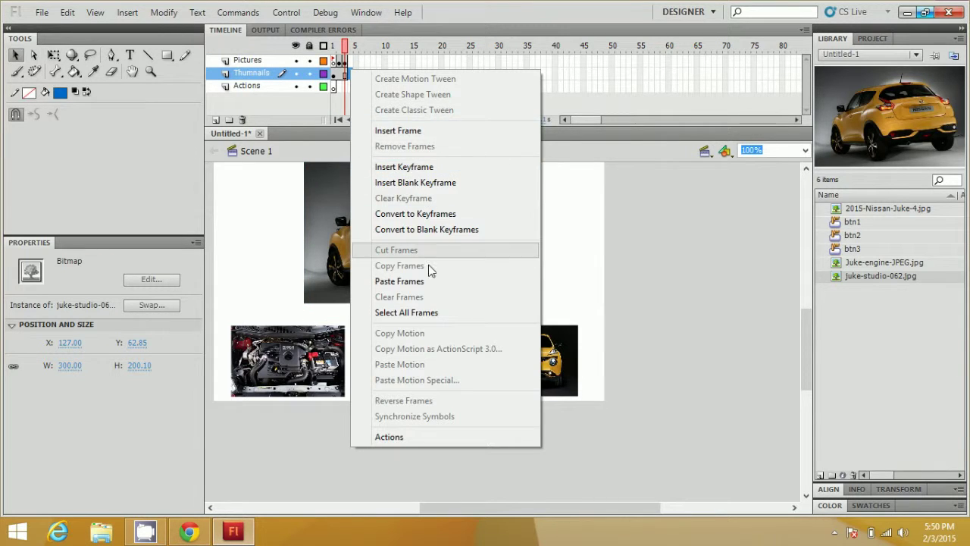
pyautogui.click(444, 130)
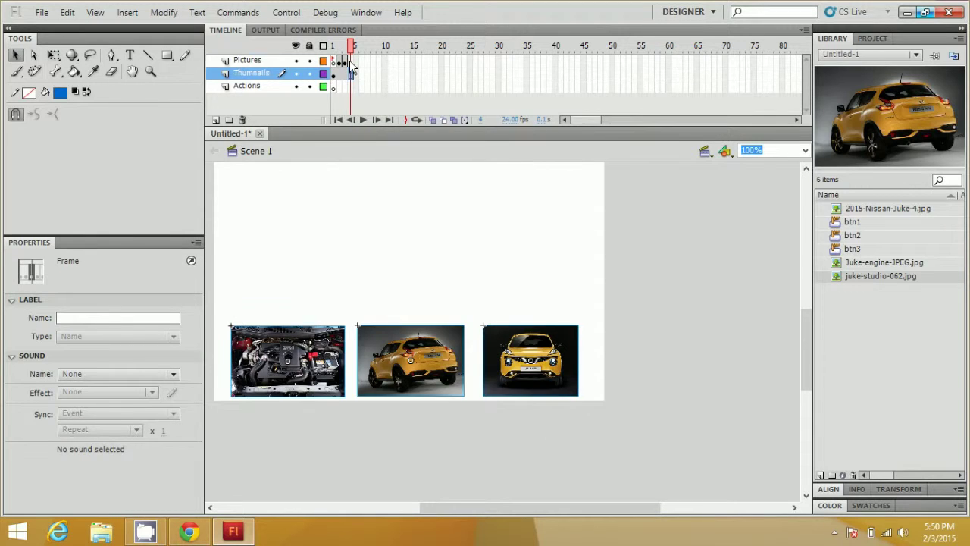
pyautogui.rightClick(352, 61)
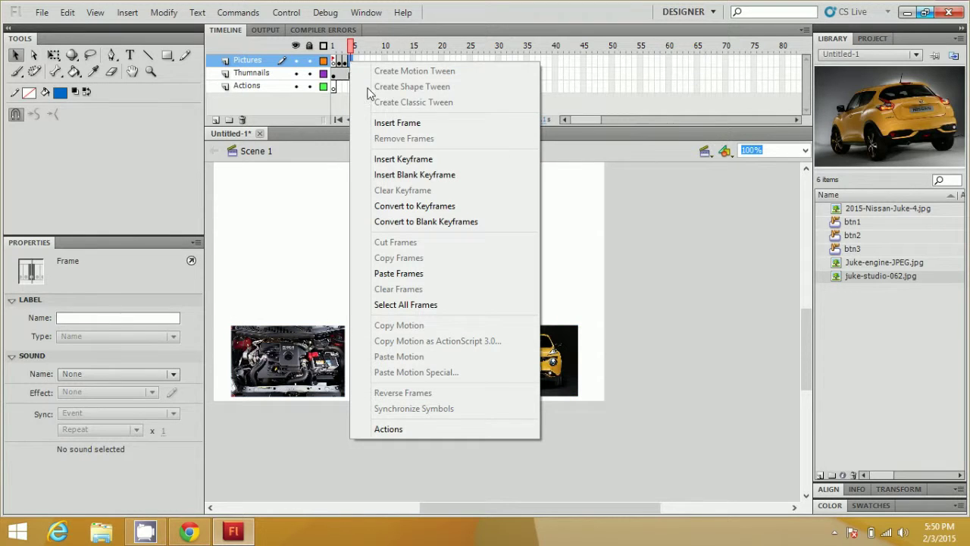
pyautogui.click(425, 175)
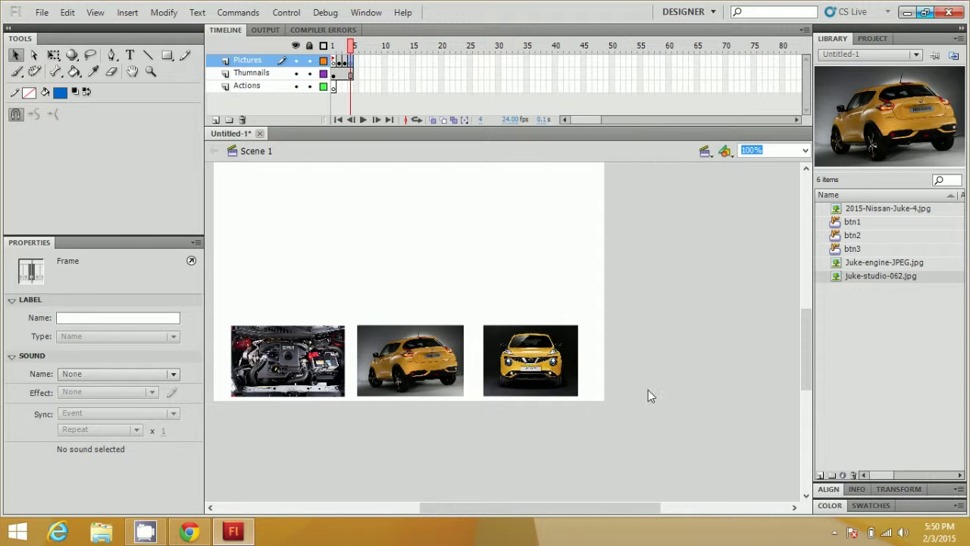
pyautogui.moveTo(882, 214); pyautogui.dragTo(463, 260)
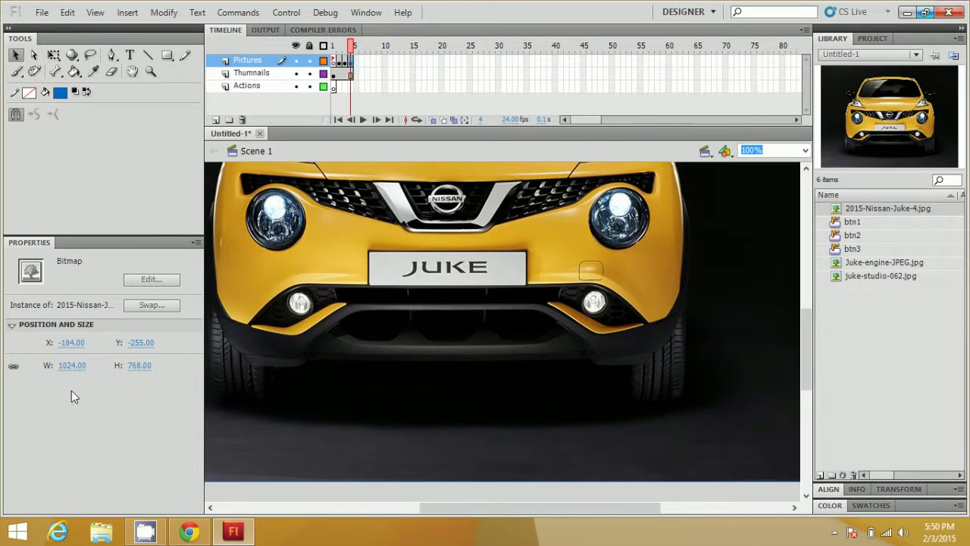
pyautogui.write('300')
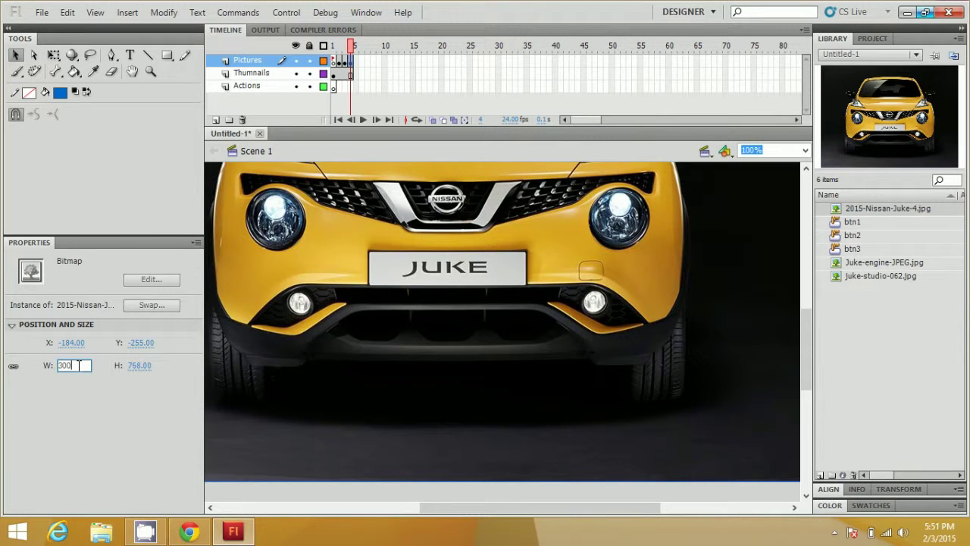
pyautogui.press('Return')
pyautogui.moveTo(355, 260); pyautogui.dragTo(552, 407)
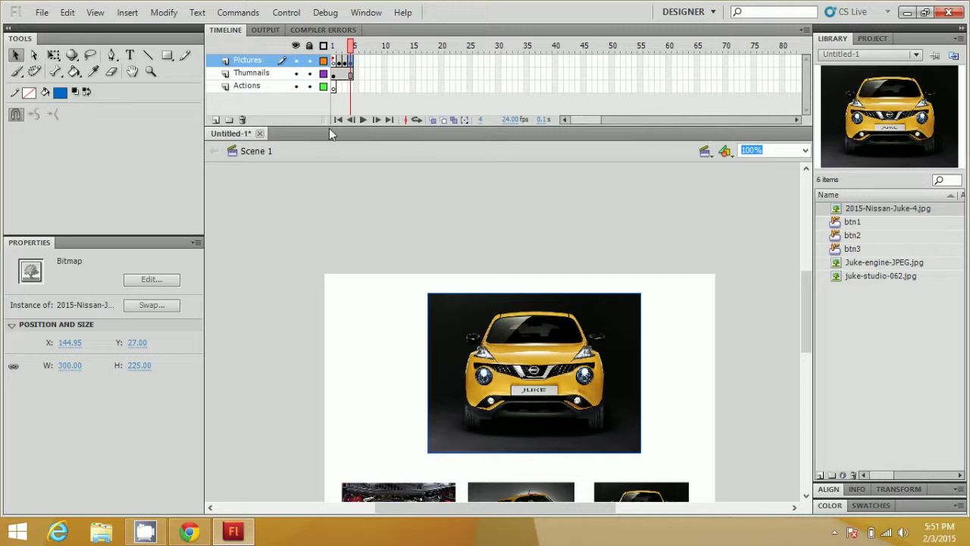
pyautogui.click(334, 87)
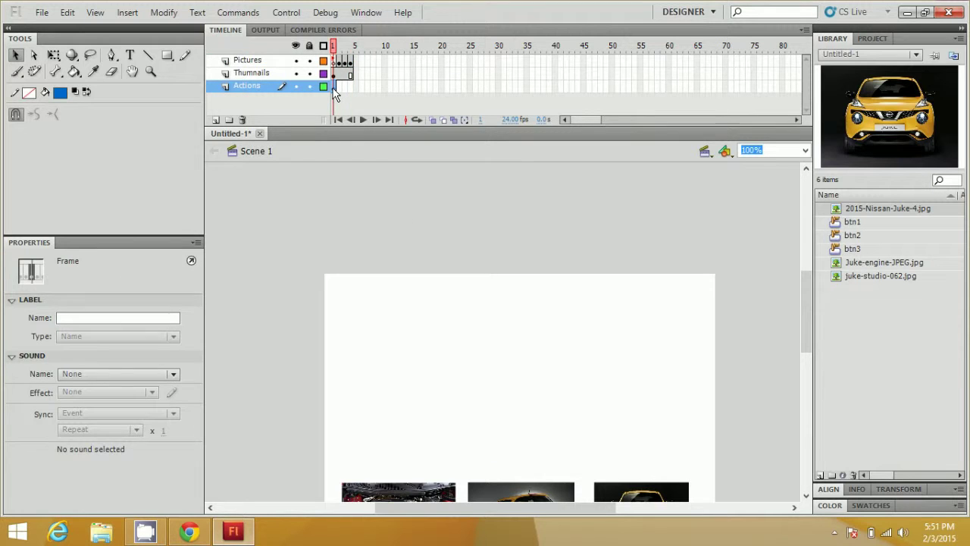
# - Open the Actions panel for Actions layer frame 1 and enter stop();
pyautogui.rightClick(333, 89)
pyautogui.click(407, 455)
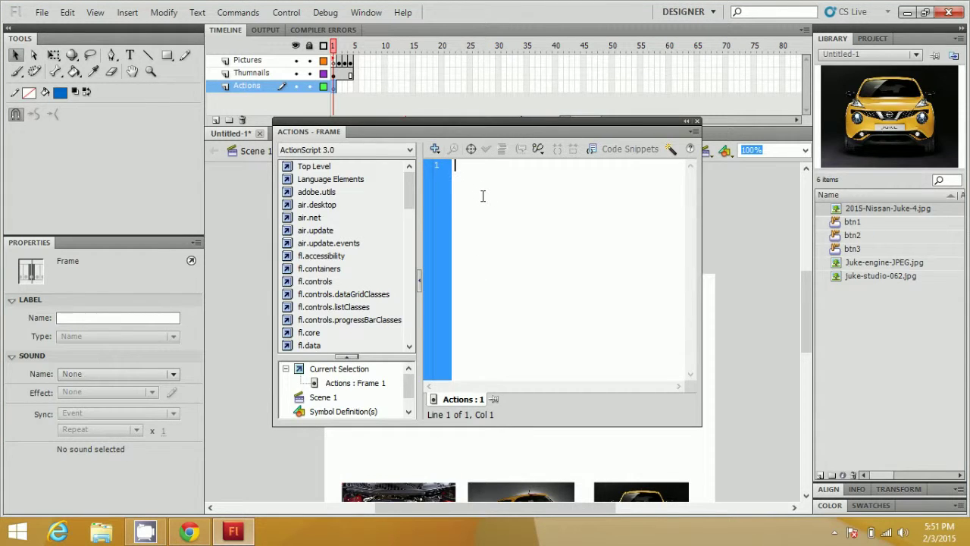
pyautogui.write('st')
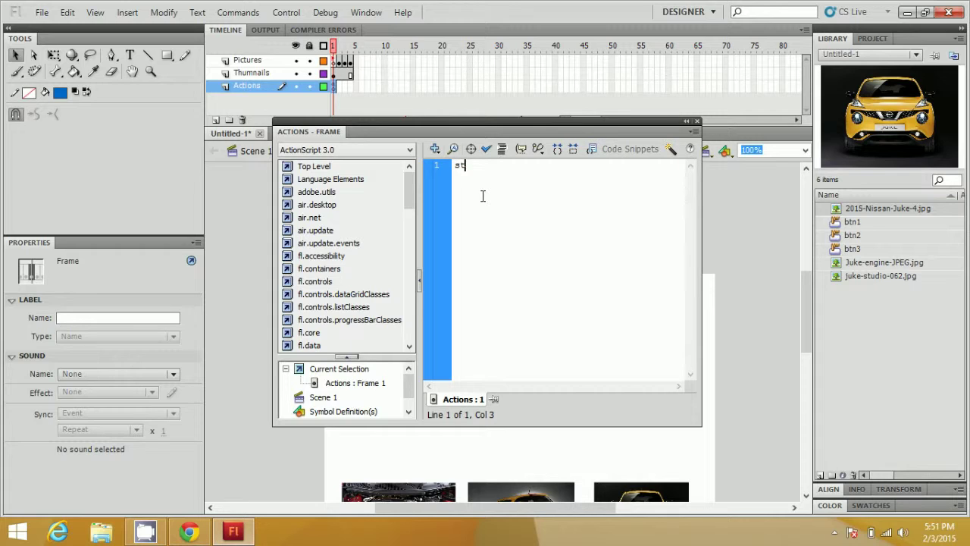
pyautogui.write('op();')
pyautogui.press('Return')
pyautogui.press('Return')
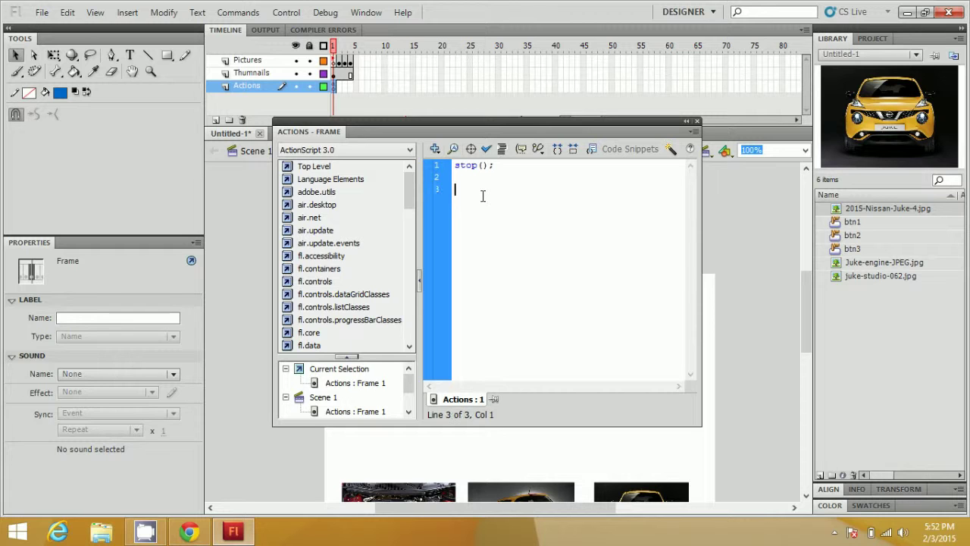
# - Copy the tutorial's button-listener and showpic code from the Chrome page back into Flash
pyautogui.click(189, 533)
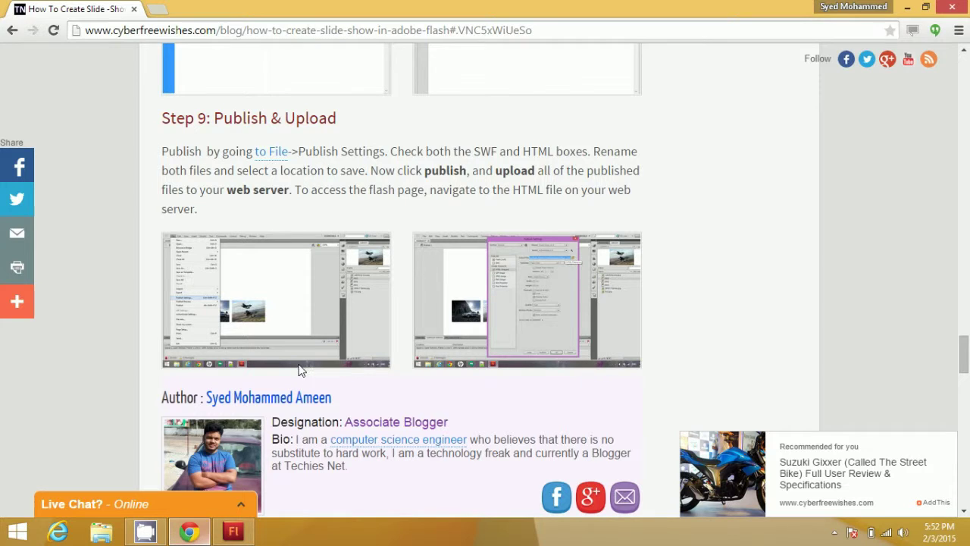
pyautogui.scroll(5, 389, 227)
pyautogui.scroll(1, 389, 227)
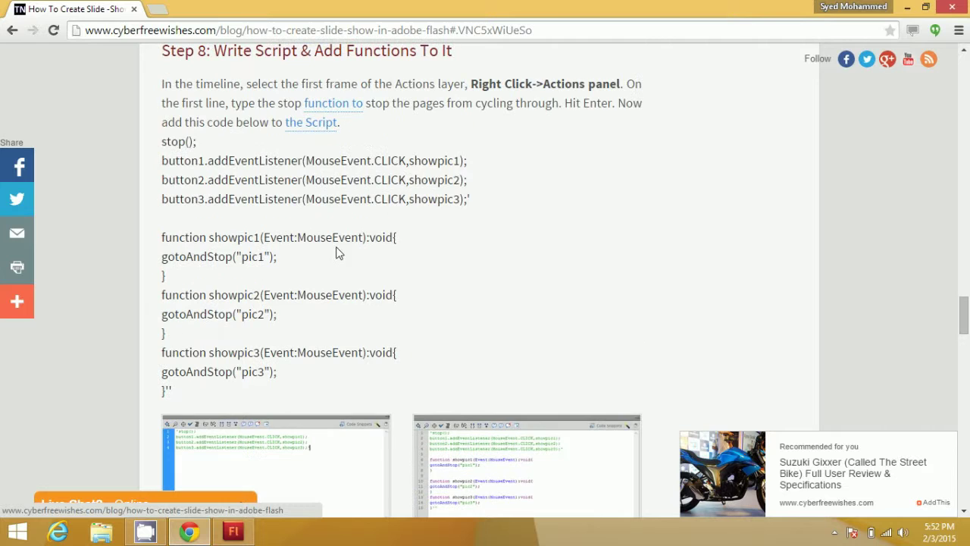
pyautogui.moveTo(166, 391); pyautogui.dragTo(162, 146)
pyautogui.click(232, 532)
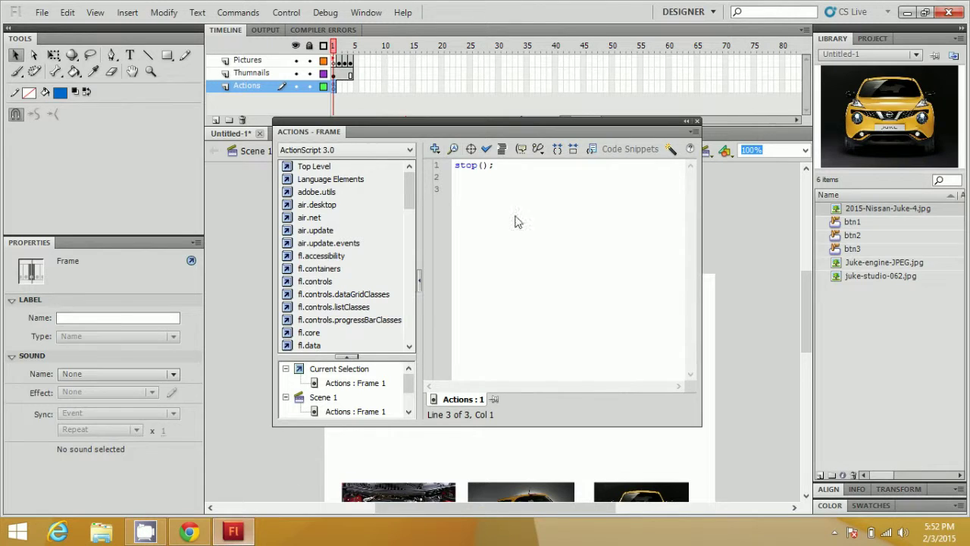
# - Paste the button1–button3 click listeners and showpic1–3 gotoAndStop functions below stop();
pyautogui.click(470, 197)
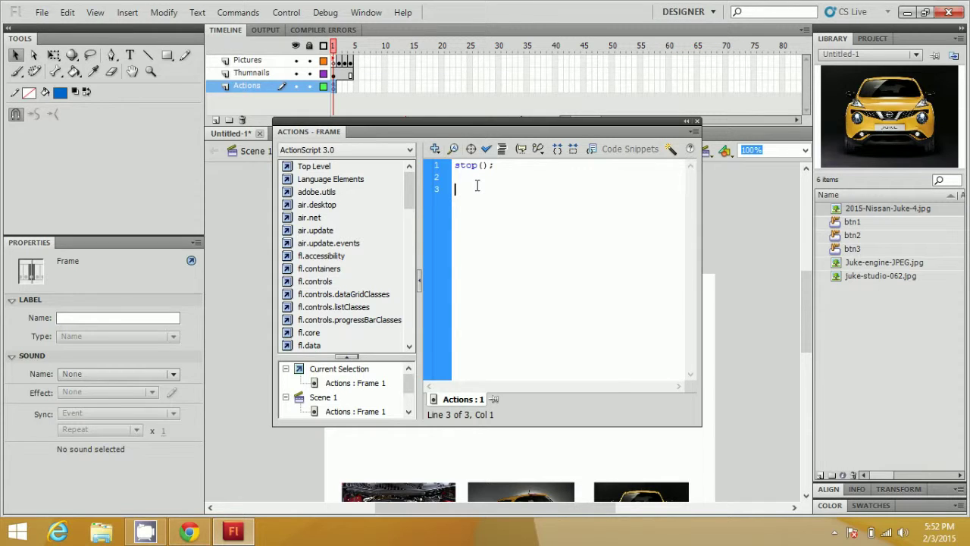
pyautogui.write('button1.addEventListener(MouseEvent.CLICK, showpic1); button2.addEventListener(MouseEvent.CLICK, showpic2); button3.addEventListener(MouseEvent.CLICK, showpic3);  function showpic1(Event:MouseEvent):void{ gotoAndStop("pic1"); } function showpic2(Event:MouseEvent):void{ gotoAndStop("pic2"); } function showpic3(Event:MouseEvent):void{ gotoAndStop("pic3"); }')
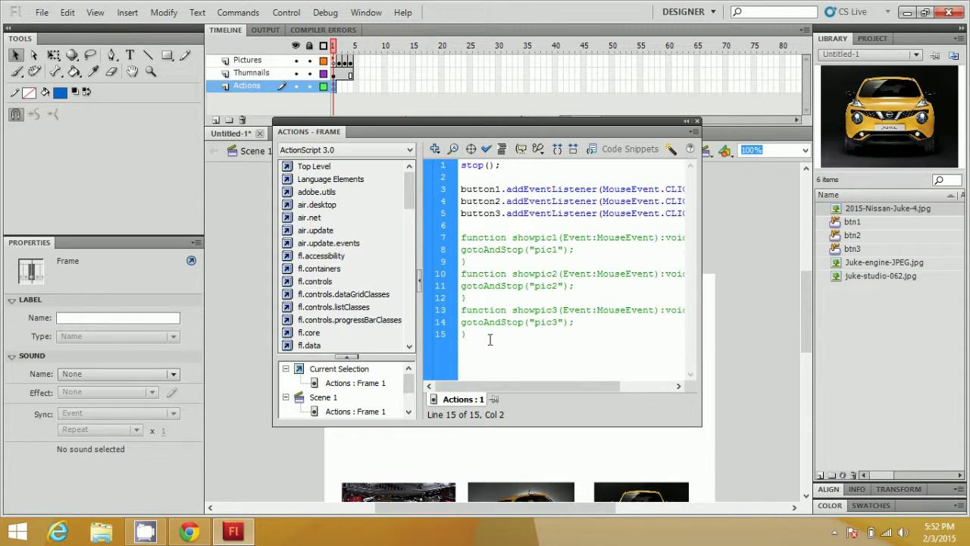
pyautogui.click(496, 214)
pyautogui.press('End')
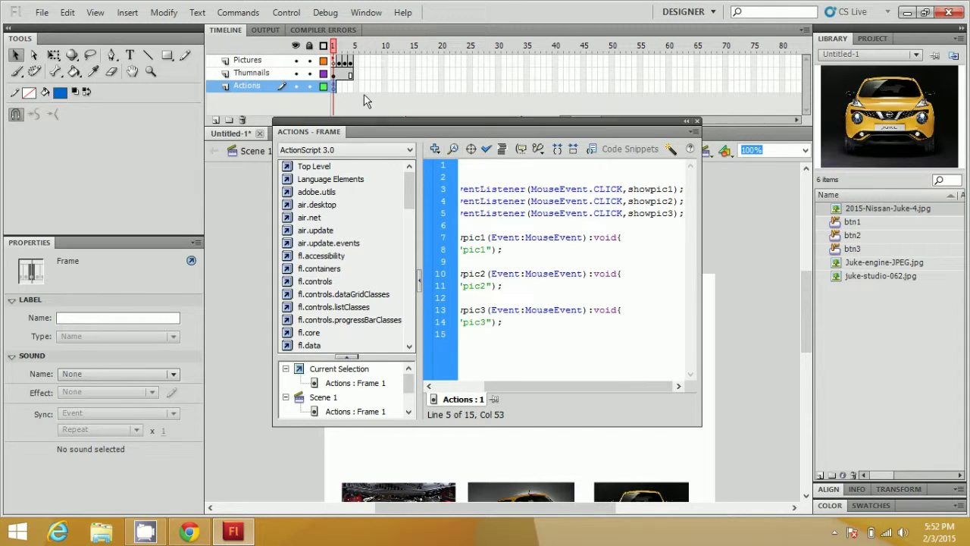
pyautogui.click(281, 13)
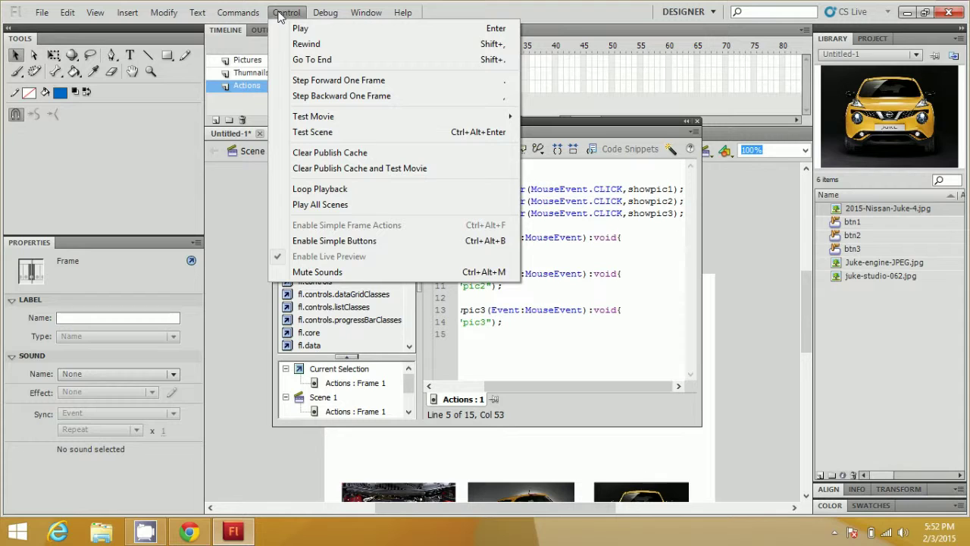
# - In Publish Settings, set the Downloads folder as the output destination for Untitled-1.swf
pyautogui.click(360, 133)
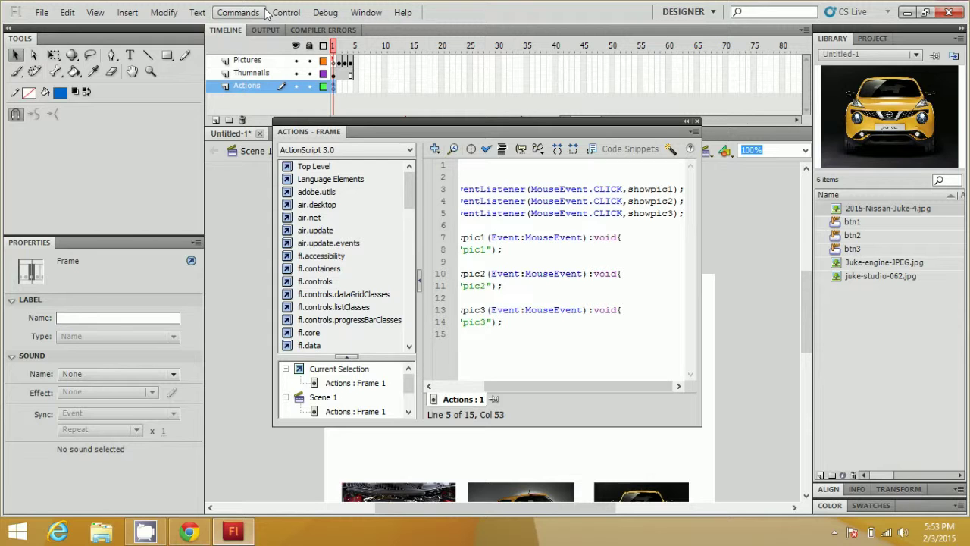
pyautogui.click(43, 13)
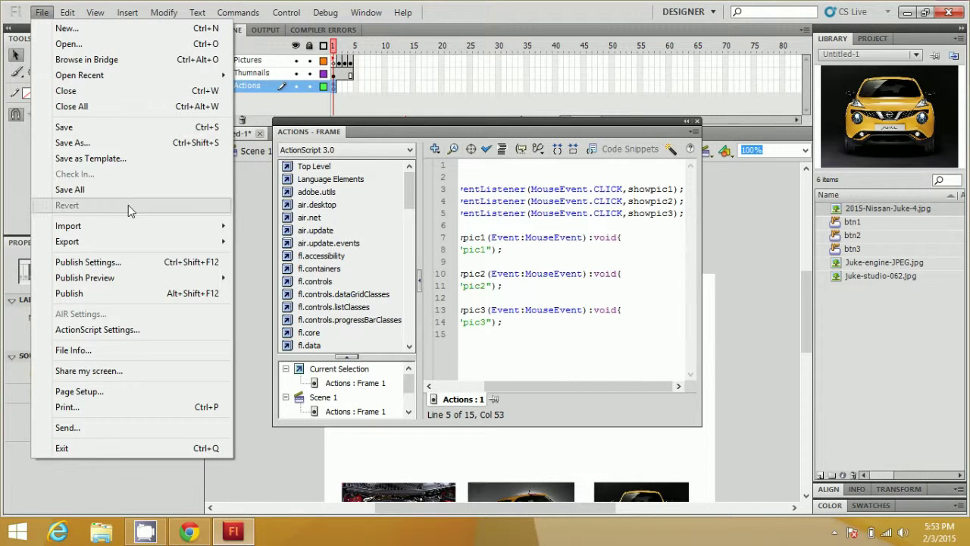
pyautogui.click(125, 262)
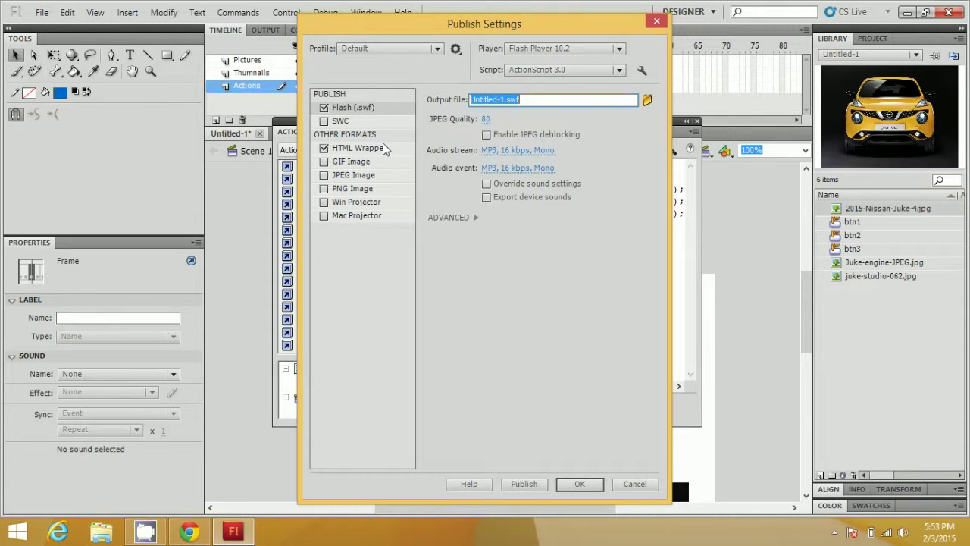
pyautogui.click(579, 234)
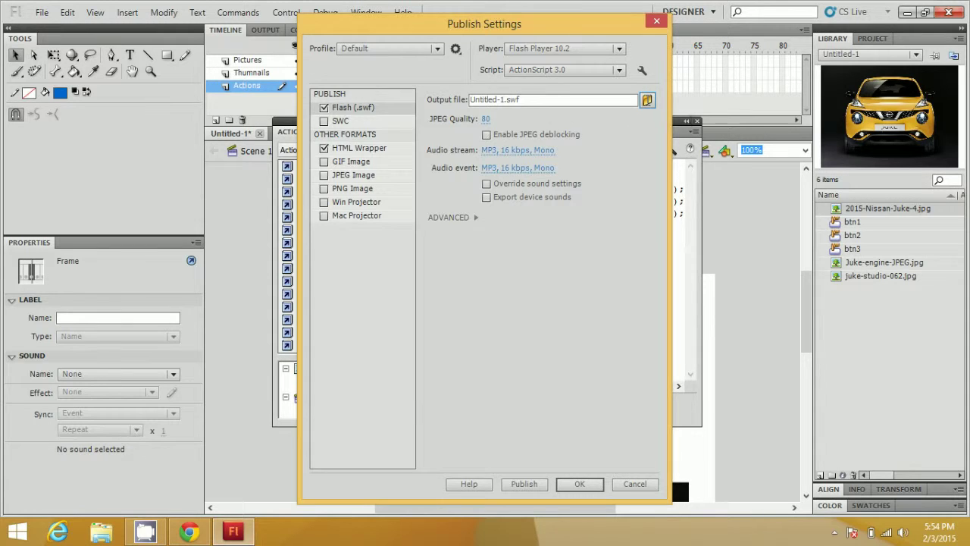
pyautogui.click(647, 100)
pyautogui.click(313, 194)
pyautogui.click(626, 398)
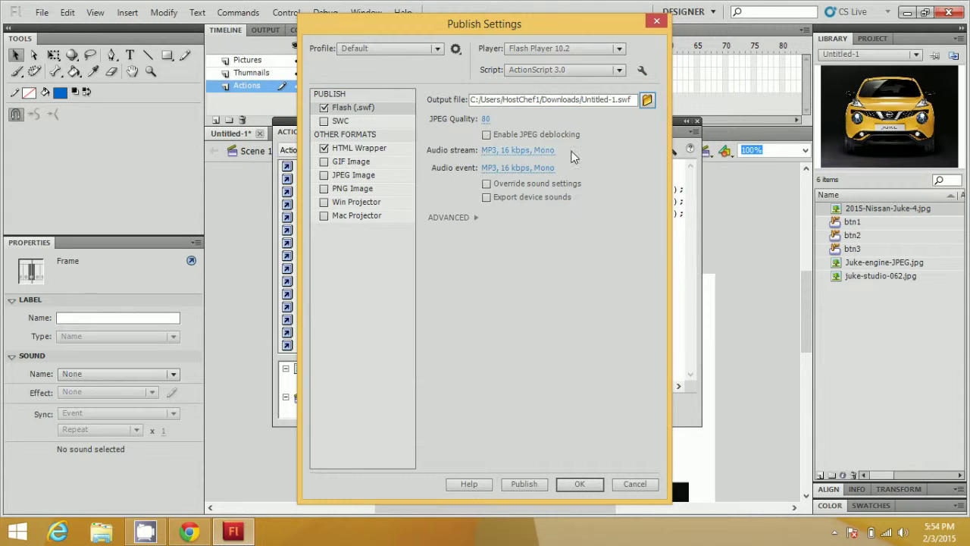
# - Keep the HTML wrapper output, accept the settings, and publish the SWF and HTML files
pyautogui.click(360, 149)
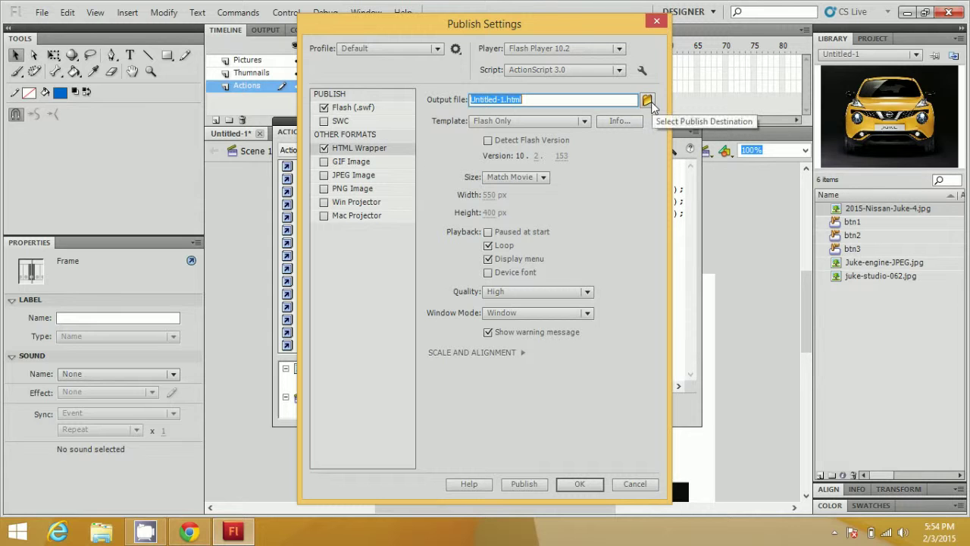
pyautogui.click(576, 482)
pyautogui.click(44, 14)
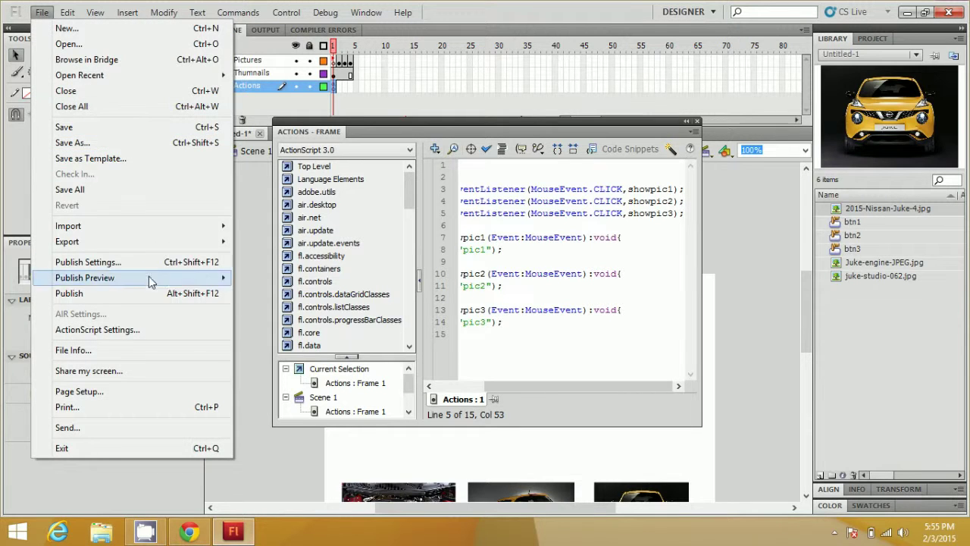
pyautogui.click(126, 293)
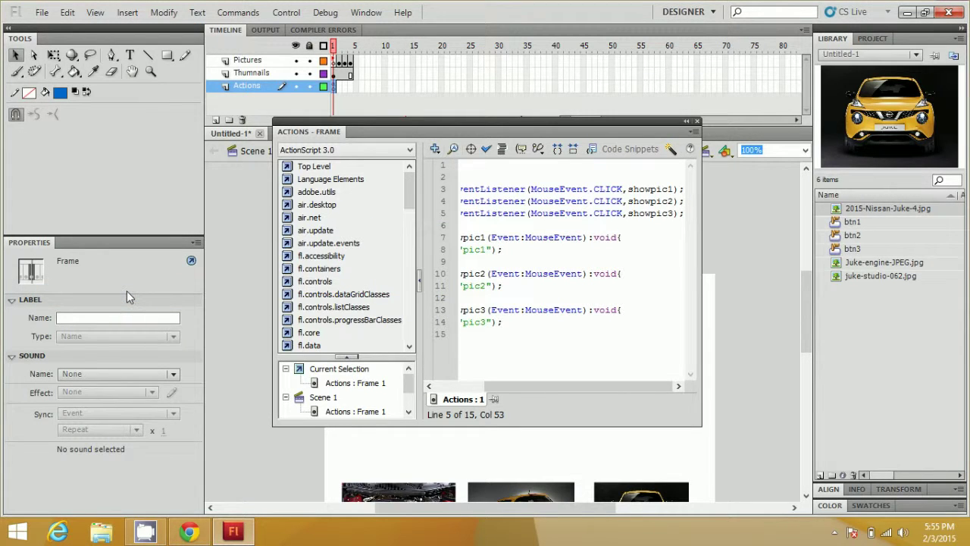